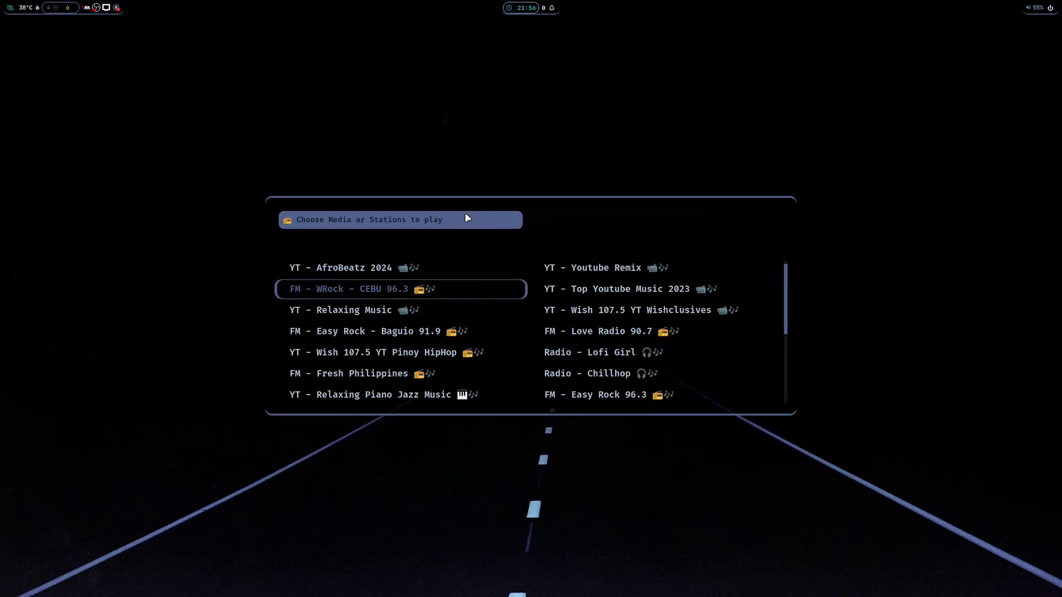
pyautogui.press('Down')
pyautogui.press('Down')
pyautogui.press('Return')
# - Open a floating terminal, place it as a wide strip over the lower part of the desktop, and run cava in it
pyautogui.press('super+Return')
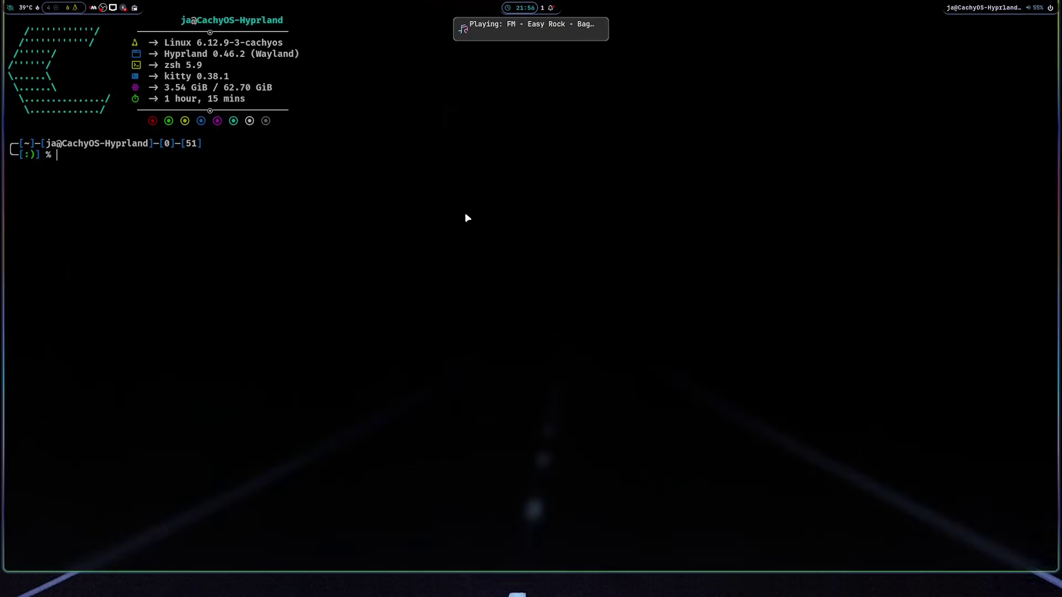
pyautogui.moveTo(468, 248); pyautogui.dragTo(753, 94)
pyautogui.moveTo(768, 109); pyautogui.dragTo(686, 448)
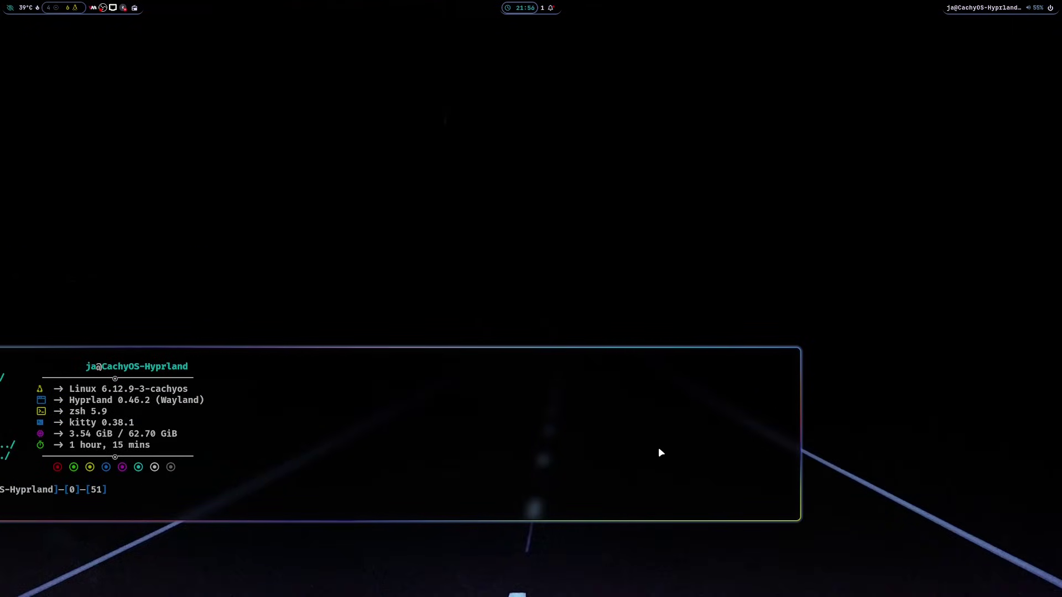
pyautogui.moveTo(582, 417); pyautogui.dragTo(744, 459)
pyautogui.write('cava')
pyautogui.press('Return')
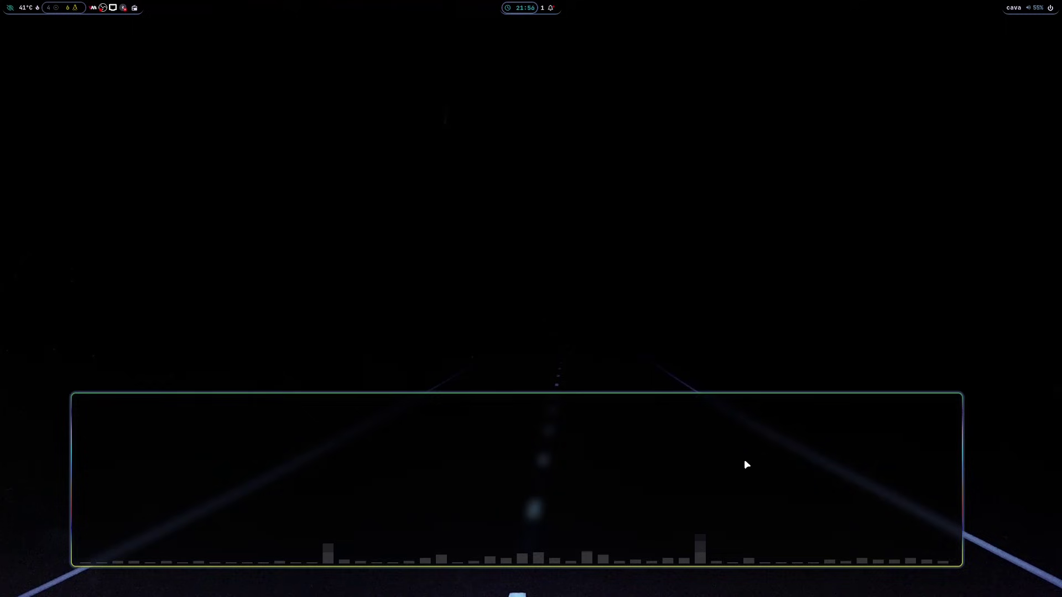
pyautogui.moveTo(818, 458); pyautogui.dragTo(809, 506)
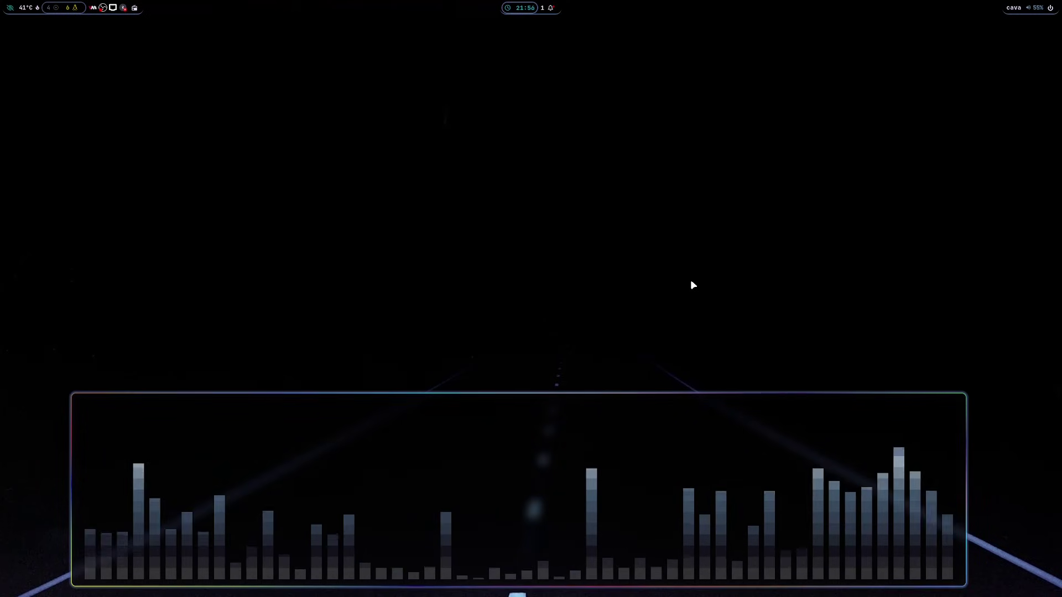
# - Switch to empty workspace 3 and set the wallpaper to Anime-Girl1
pyautogui.press('super')
pyautogui.click(553, 291)
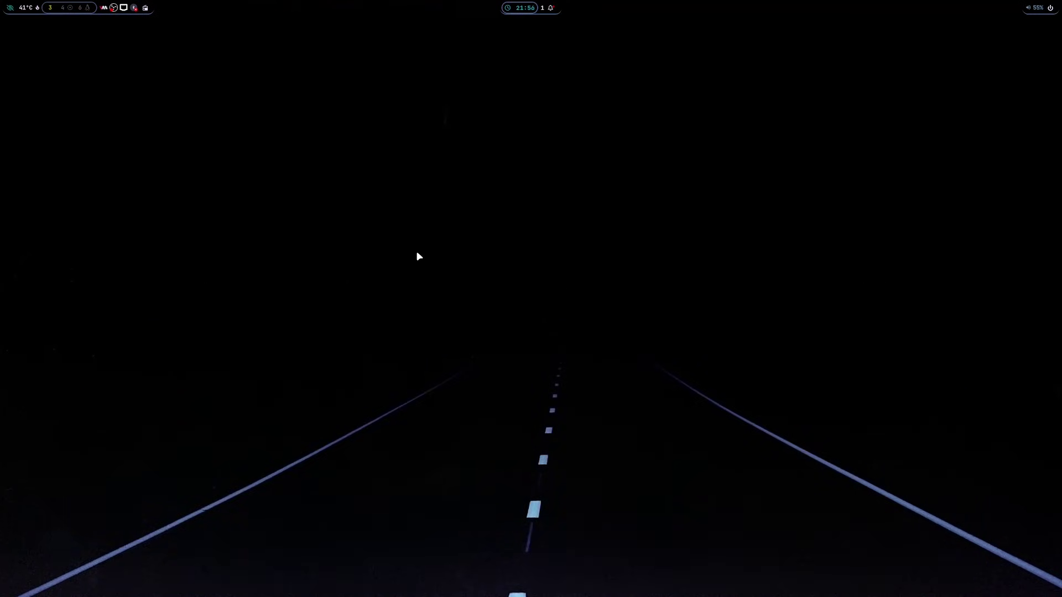
pyautogui.press('super+w')
pyautogui.press('Right')
pyautogui.press('Right')
pyautogui.press('Right')
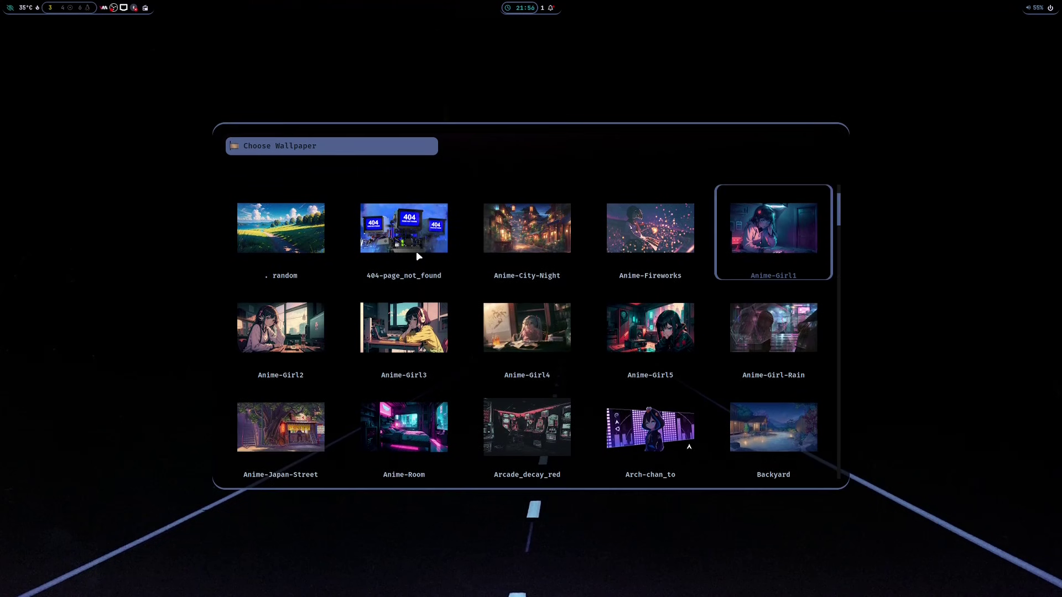
pyautogui.press('Return')
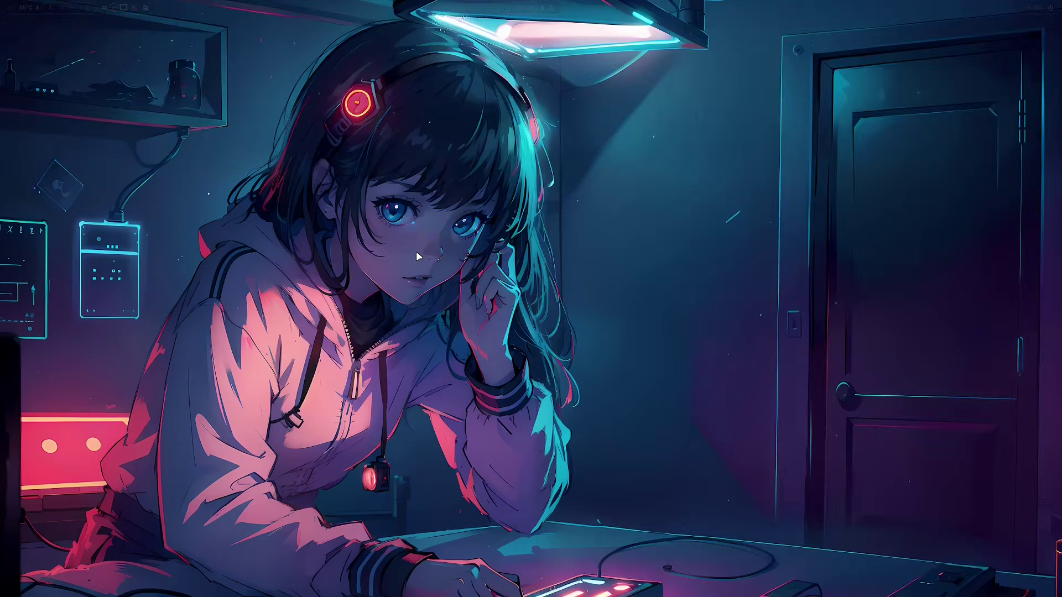
# - Apply the Edge Detect effect to the current wallpaper
pyautogui.press('super+shift+w')
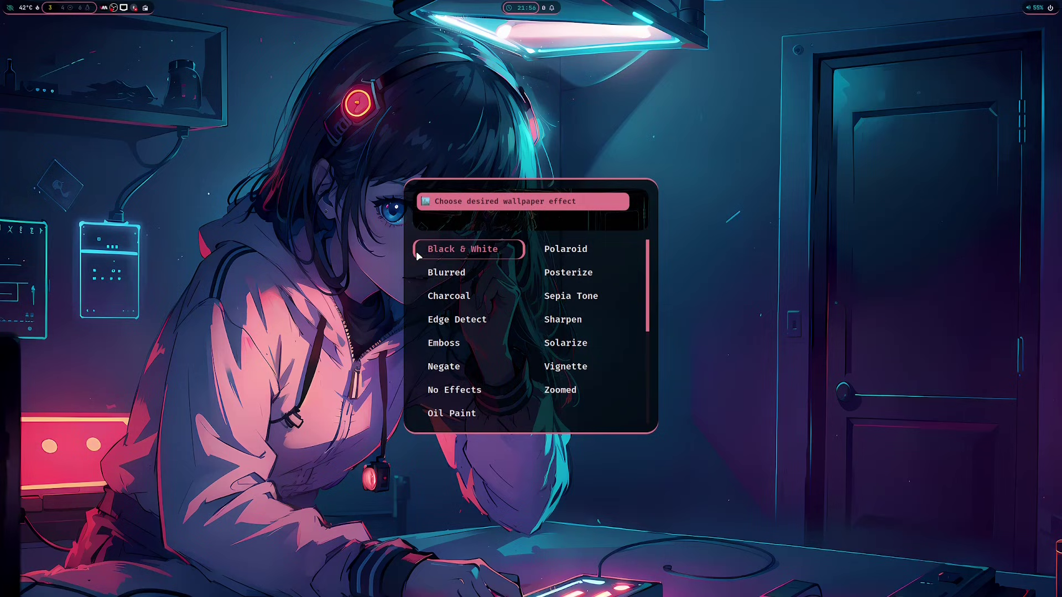
pyautogui.press('Down')
pyautogui.press('Down')
pyautogui.press('Down')
pyautogui.press('Up')
pyautogui.press('Down')
pyautogui.press('Return')
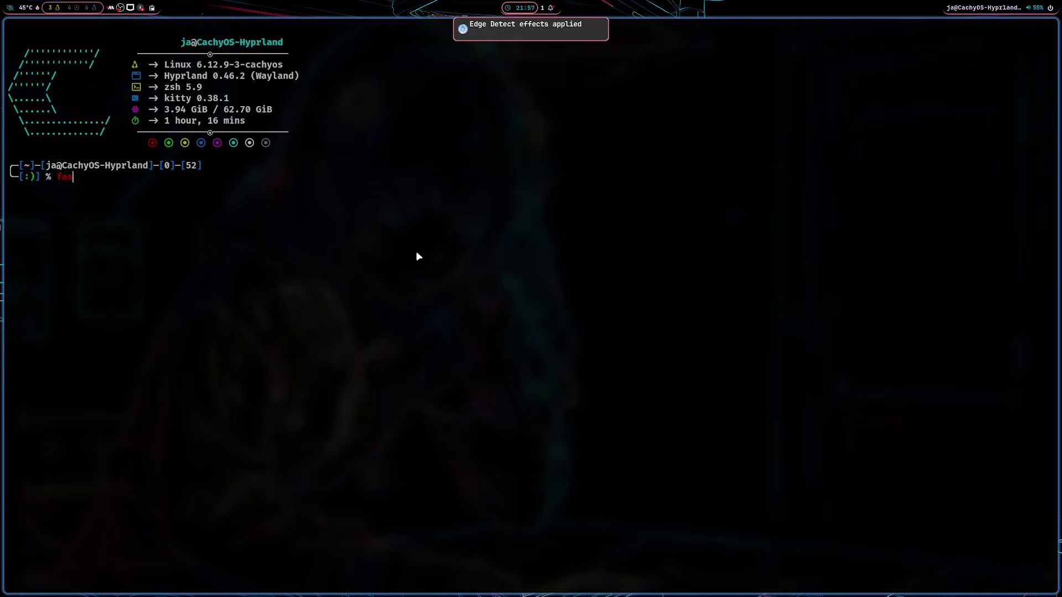
# - Run fastfetch in the terminal to show the system information, and close the terminal
pyautogui.write('etch')
pyautogui.press('Return')
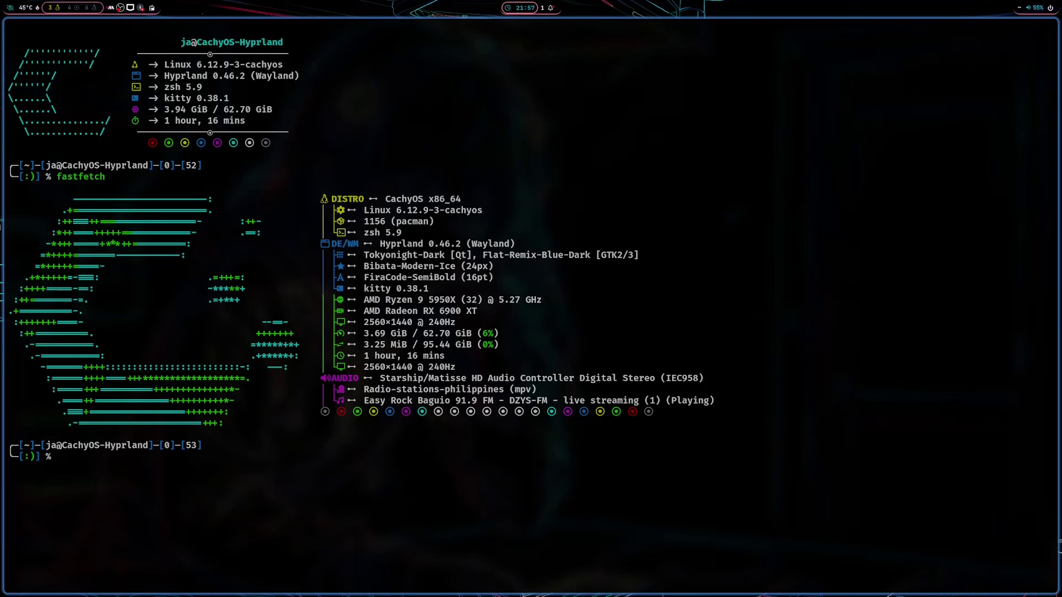
pyautogui.press('super+q')
# - Open the home folder in the file manager, tile three terminals beside it, and close the windows again
pyautogui.press('super+e')
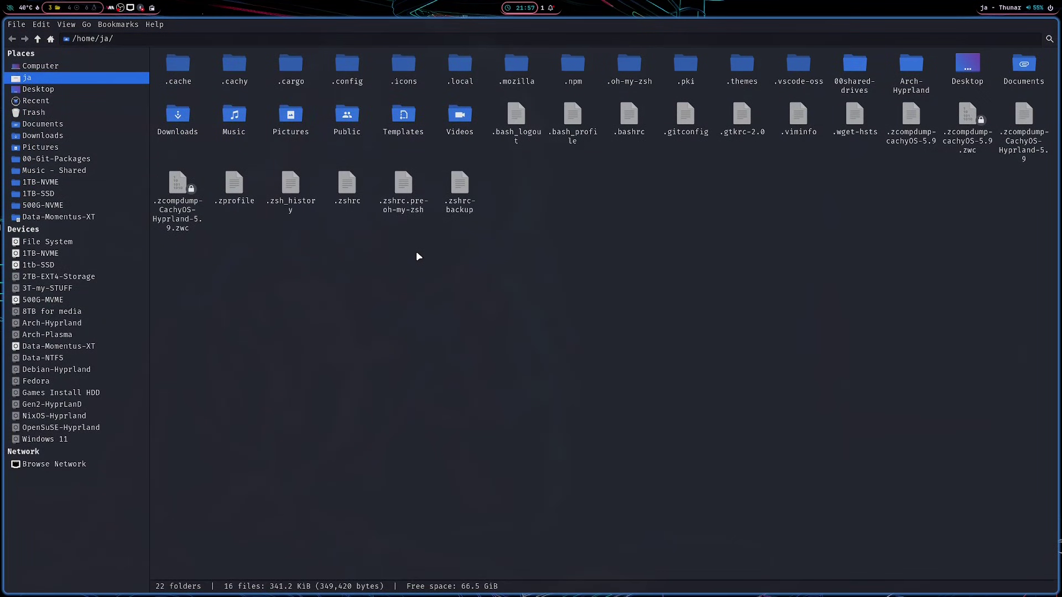
pyautogui.press('super+Return')
pyautogui.press('super+Return')
pyautogui.press('super+Return')
pyautogui.press('super+Return')
pyautogui.press('super+Return')
pyautogui.press('super+q')
pyautogui.press('super+q')
pyautogui.press('super+q')
pyautogui.press('super+q')
pyautogui.press('super+q')
pyautogui.press('super+q')
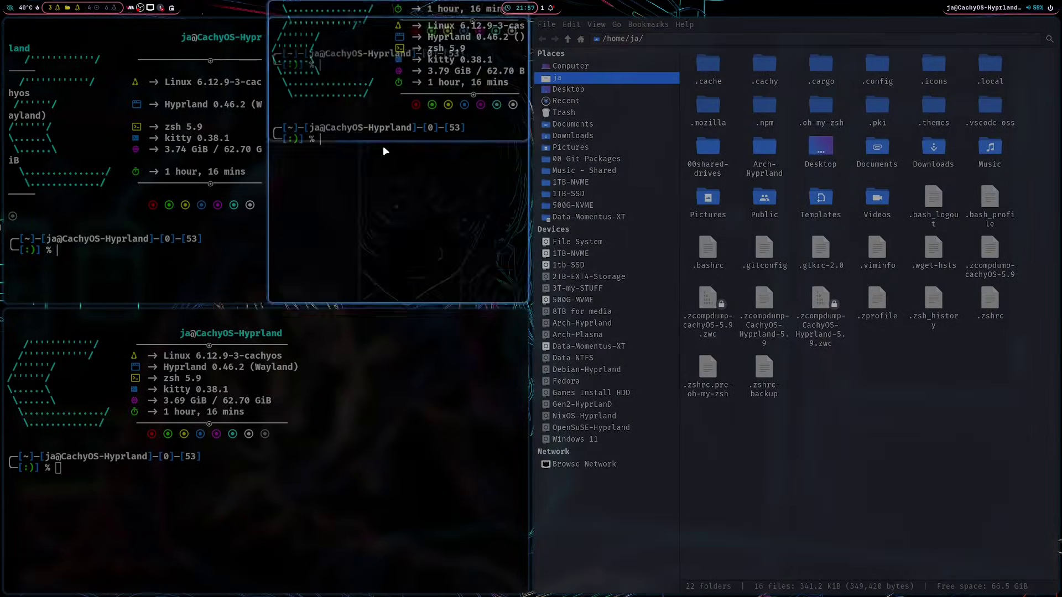
# - Lock the screen through the power menu and unlock it with the account password
pyautogui.click(1050, 7)
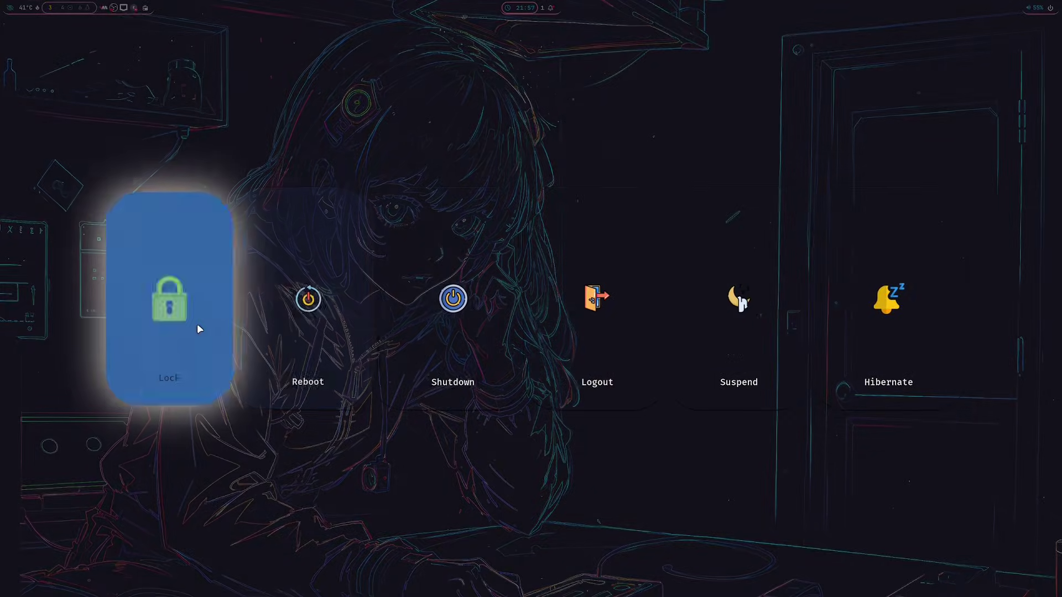
pyautogui.press('Escape')
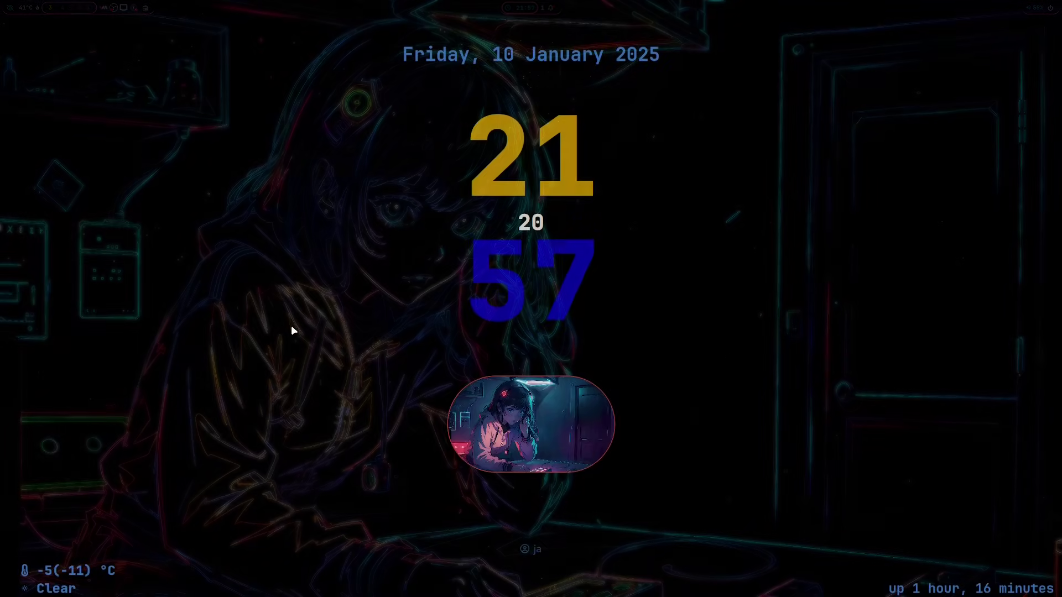
pyautogui.write('***')
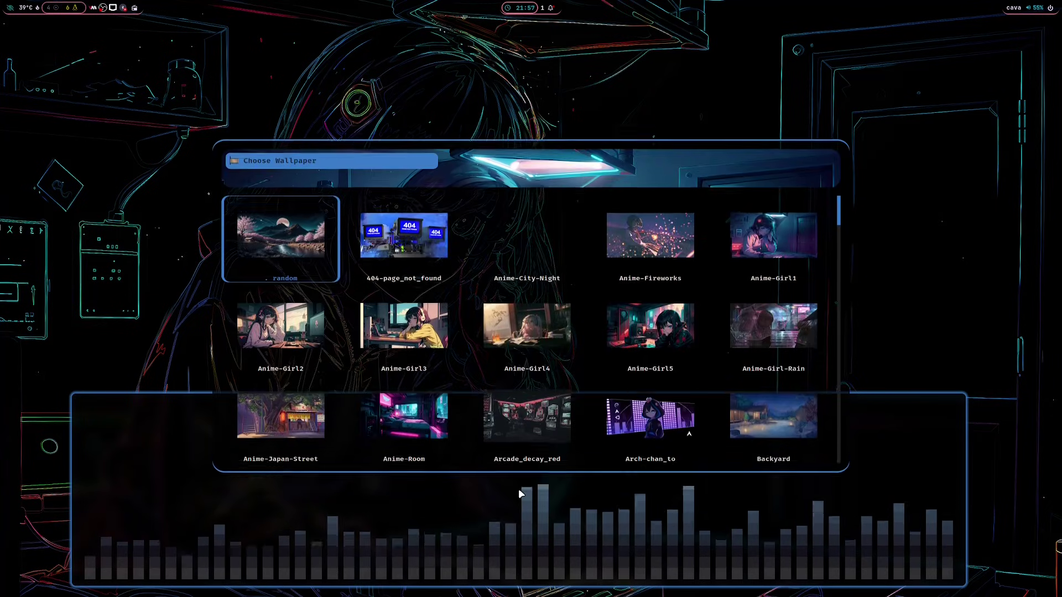
# - Dismiss the wallpaper chooser and switch the Waybar layout to one with a segmented top bar and a vertical side bar
pyautogui.press('Escape')
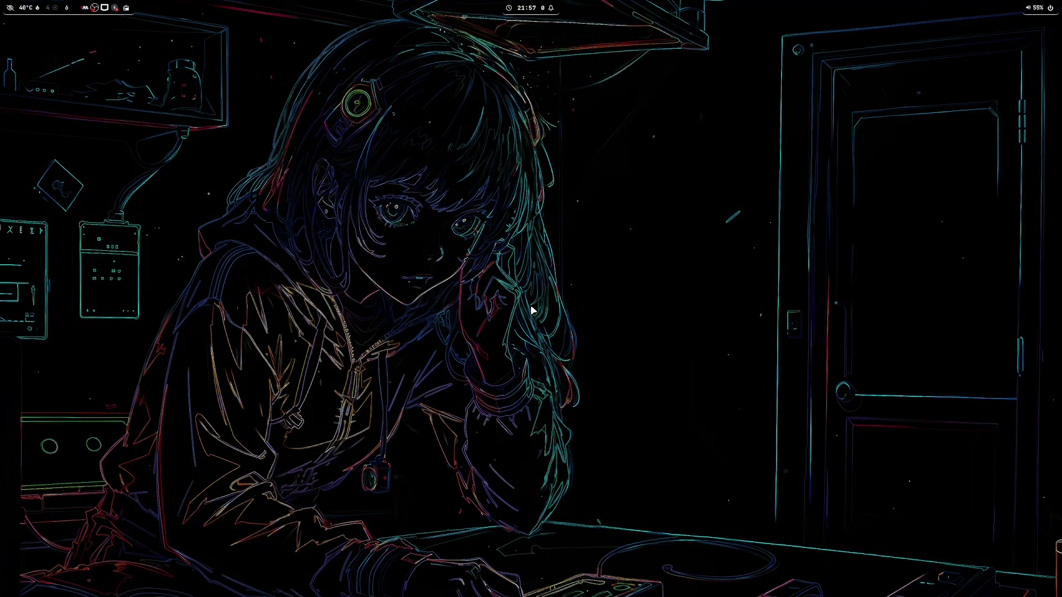
pyautogui.press('super+alt+b')
pyautogui.press('Down')
pyautogui.press('Right')
pyautogui.press('Right')
pyautogui.press('Right')
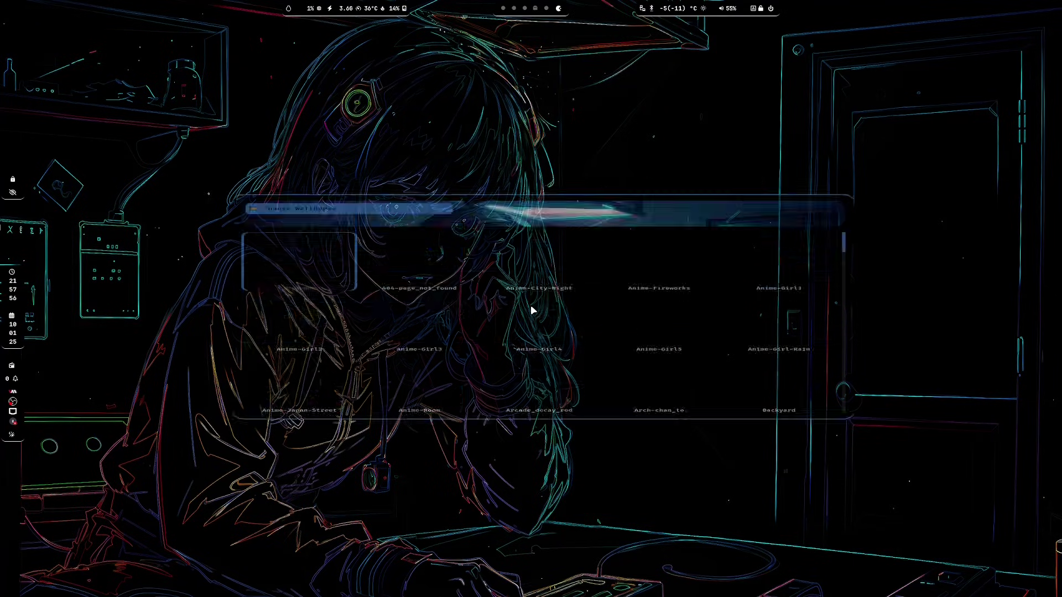
# - Set the wallpaper to Anime-Girl4 and apply the "[Colorful] Oglo Chicklets" Waybar style
pyautogui.press('Down')
pyautogui.press('Right')
pyautogui.press('Return')
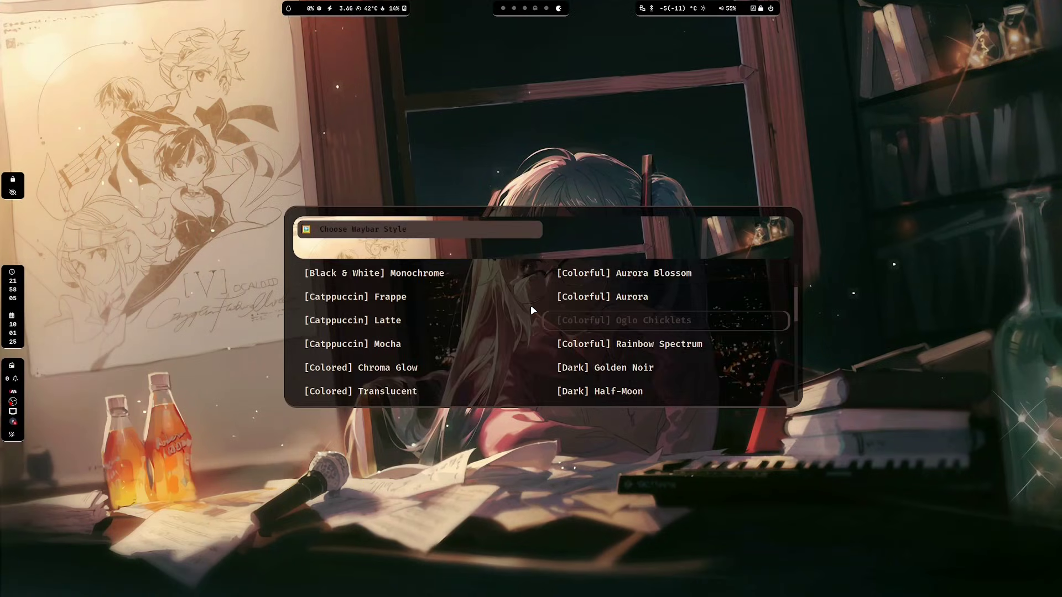
pyautogui.press('Return')
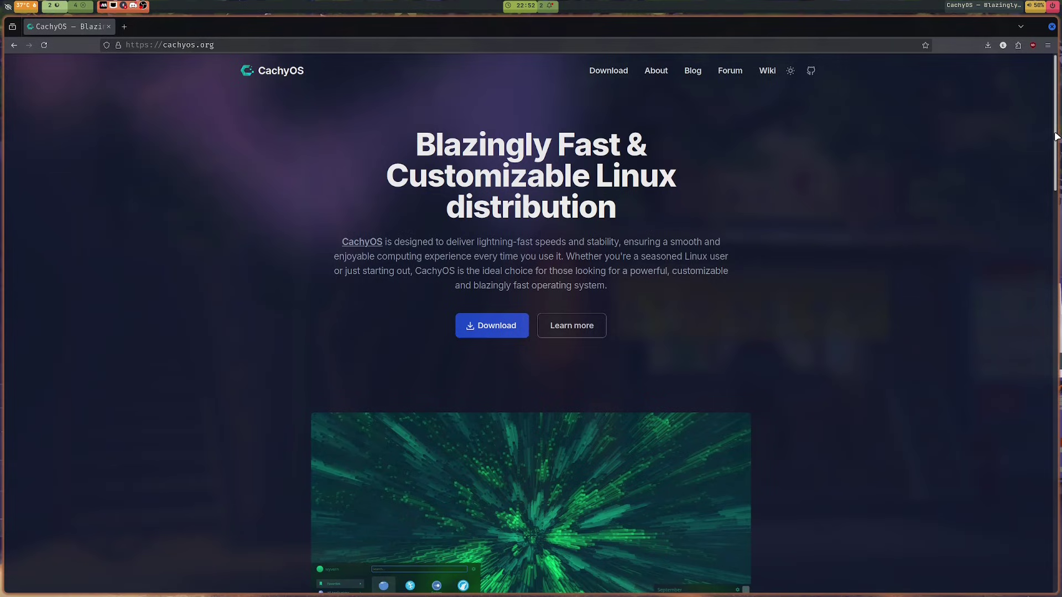
# - Look over the CachyOS home page and go through its wiki to the Downloads and Validation page
pyautogui.scroll(-3, 1055, 135)
pyautogui.scroll(3, 1053, 133)
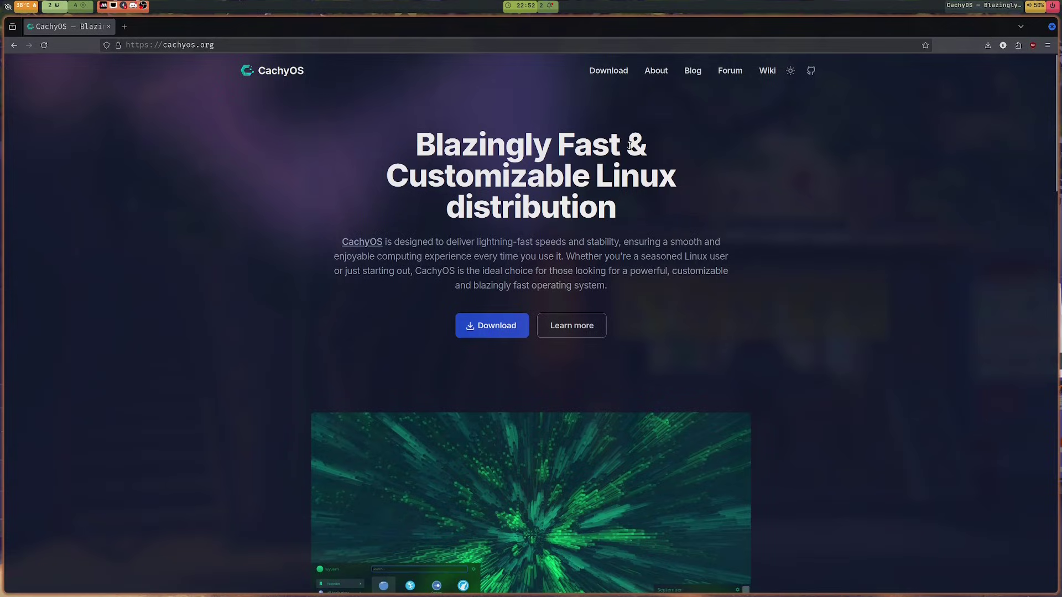
pyautogui.click(770, 75)
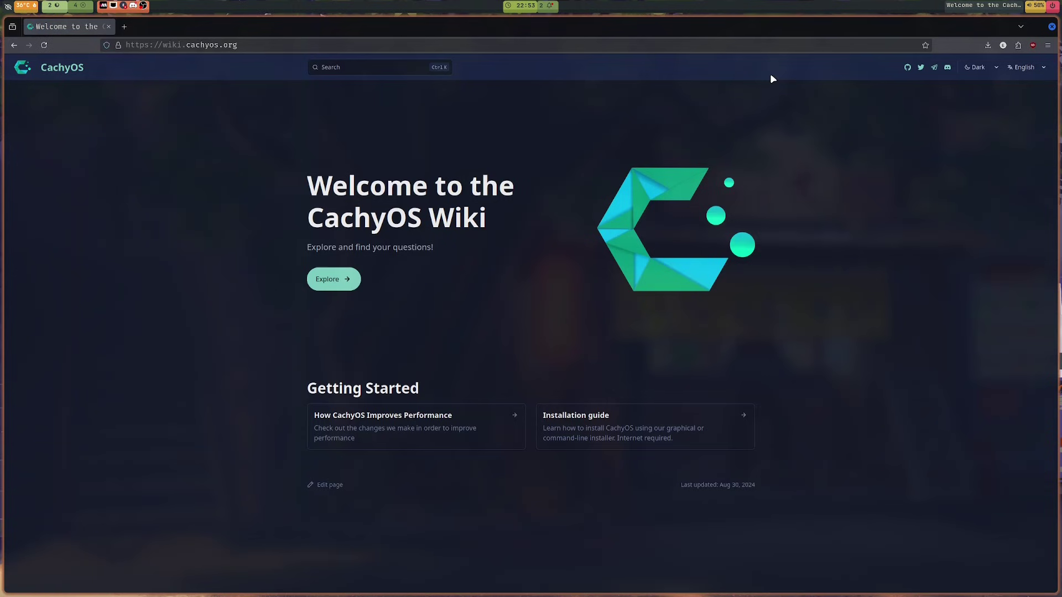
pyautogui.click(329, 280)
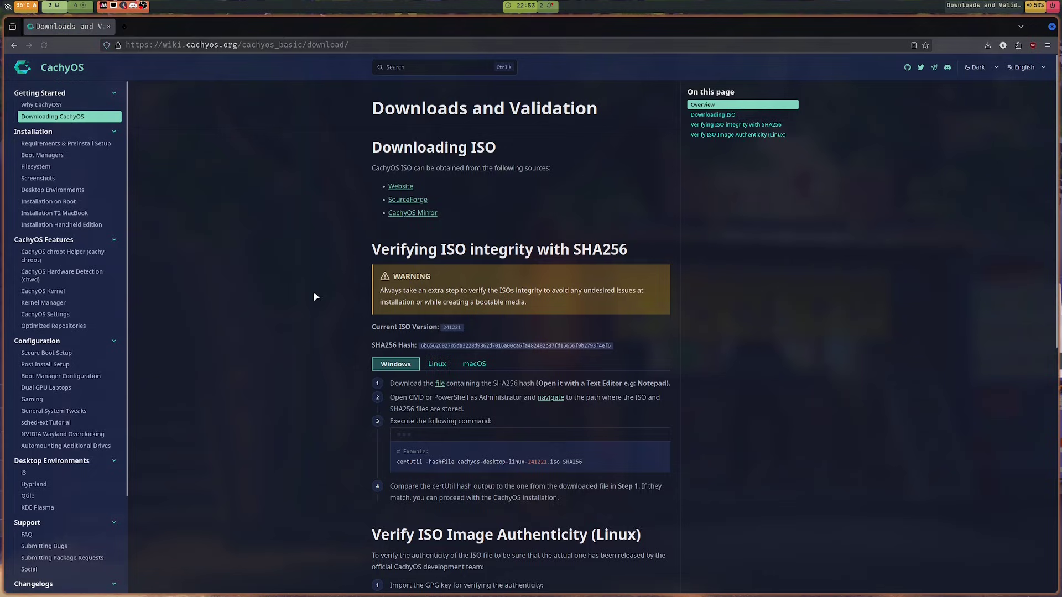
# - Read through the Filesystem page of the wiki's installation section
pyautogui.click(74, 167)
pyautogui.scroll(-15, 366, 338)
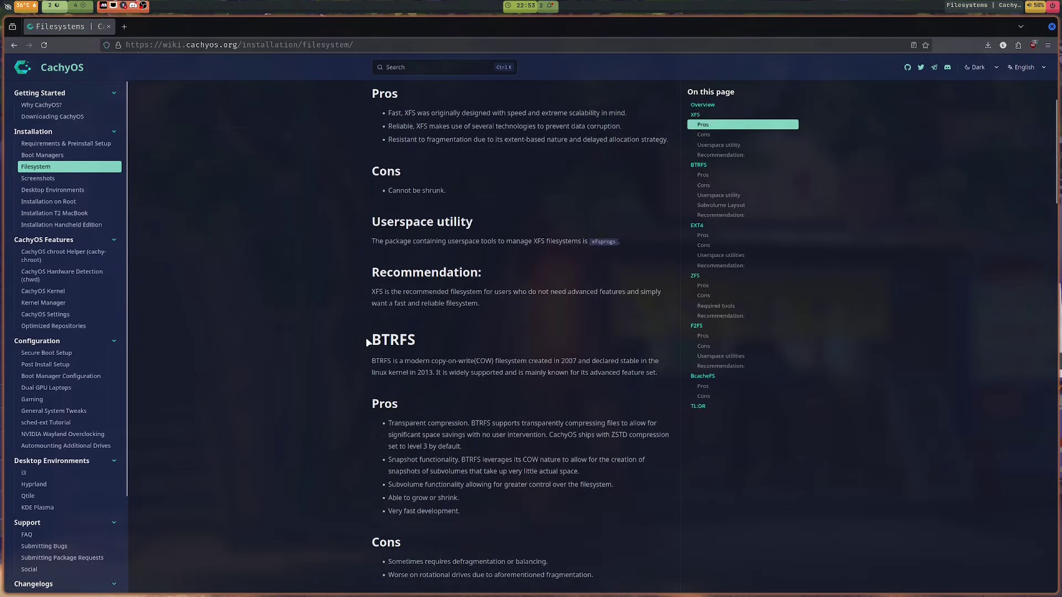
pyautogui.scroll(-3, 367, 337)
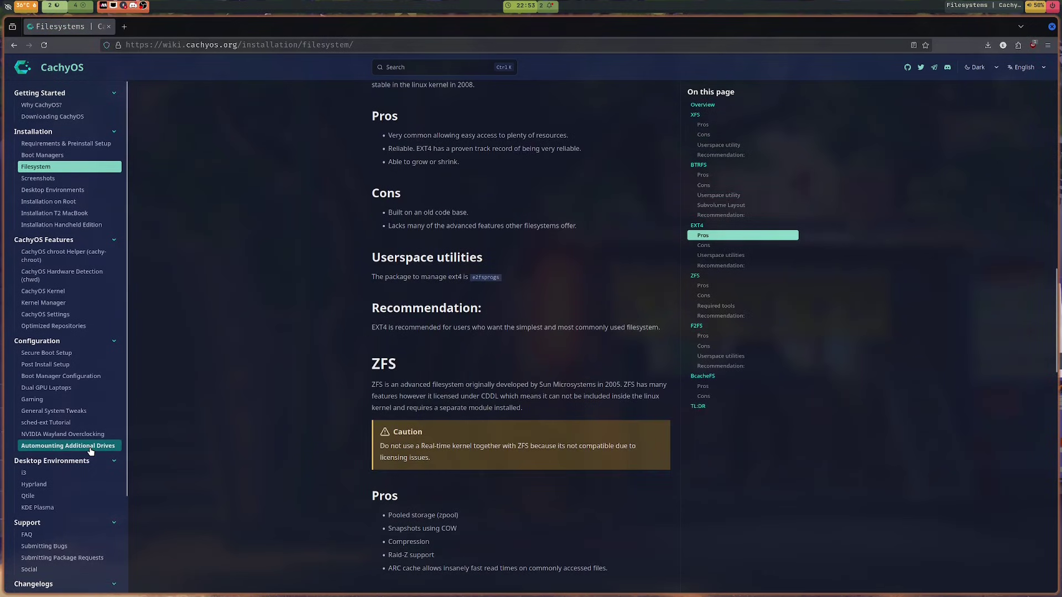
# - Examine the i3 and Hyprland keybind pages in the wiki's desktop environments section
pyautogui.scroll(-2, 56, 387)
pyautogui.click(55, 368)
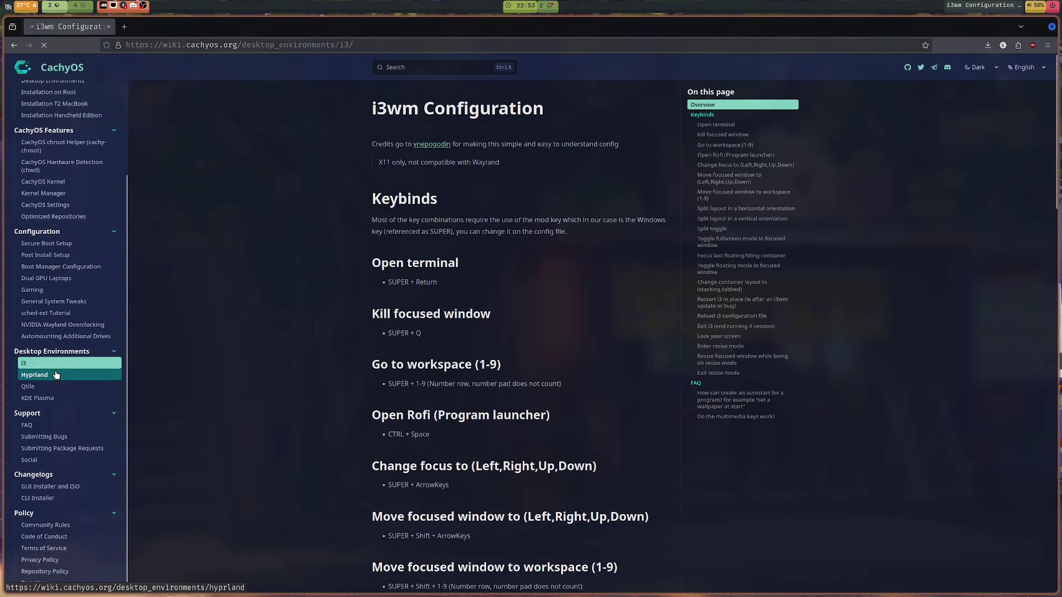
pyautogui.click(56, 375)
pyautogui.scroll(-10, 221, 354)
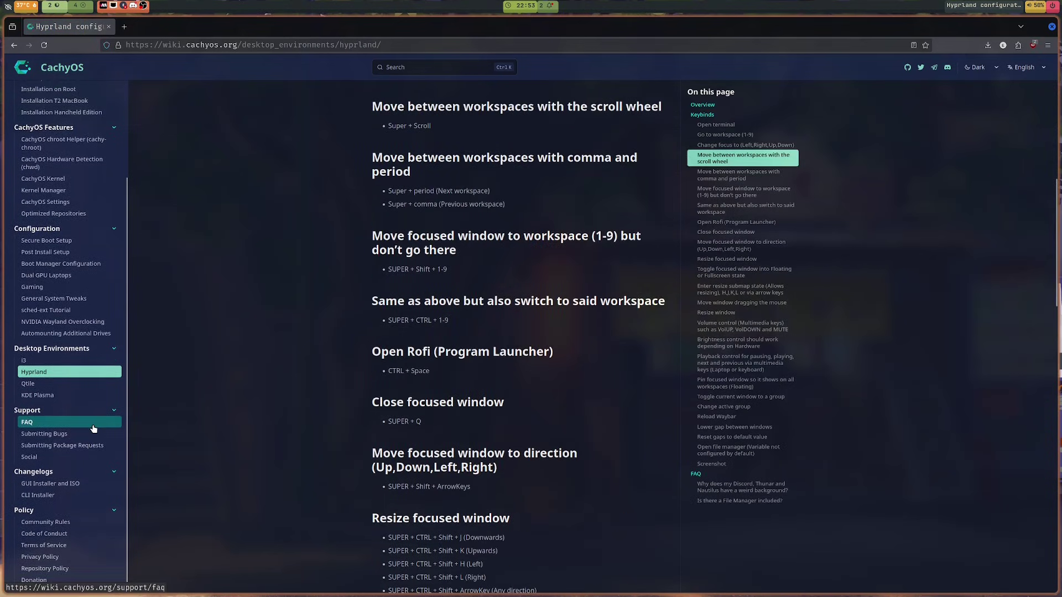
pyautogui.scroll(3, 92, 430)
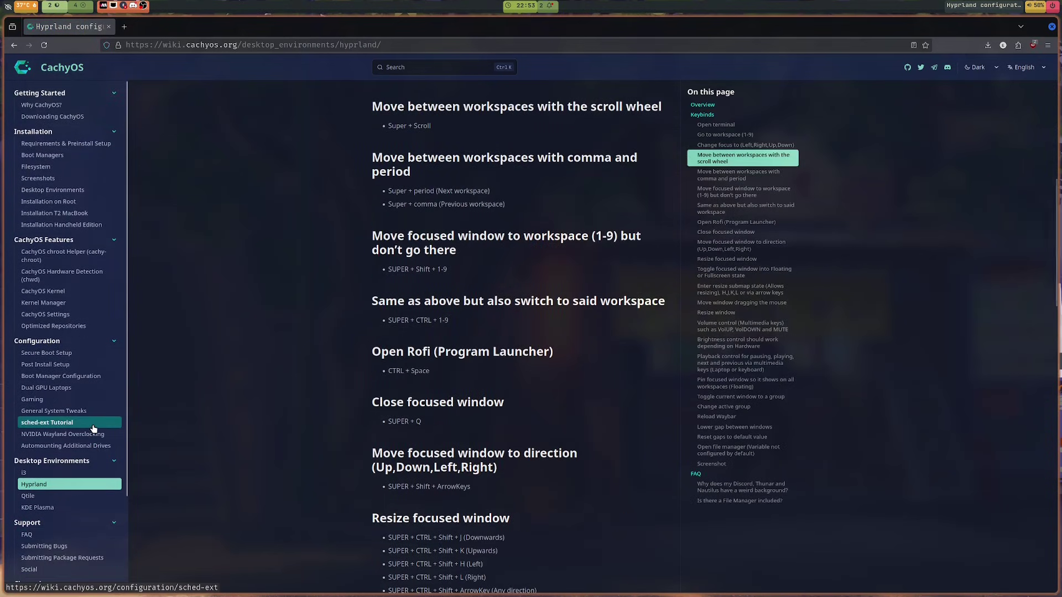
pyautogui.click(14, 46)
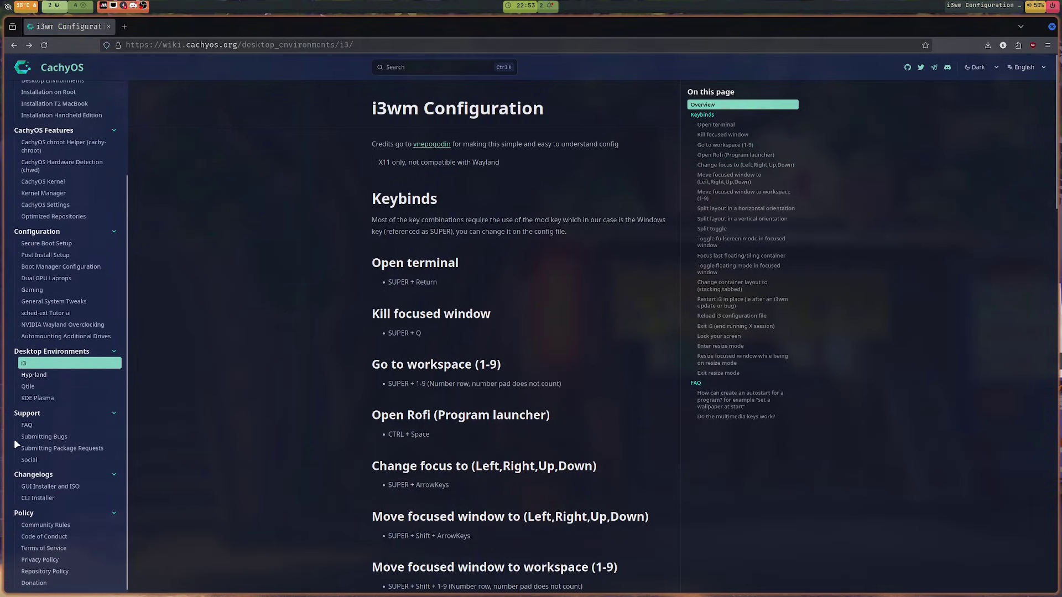
pyautogui.click(34, 375)
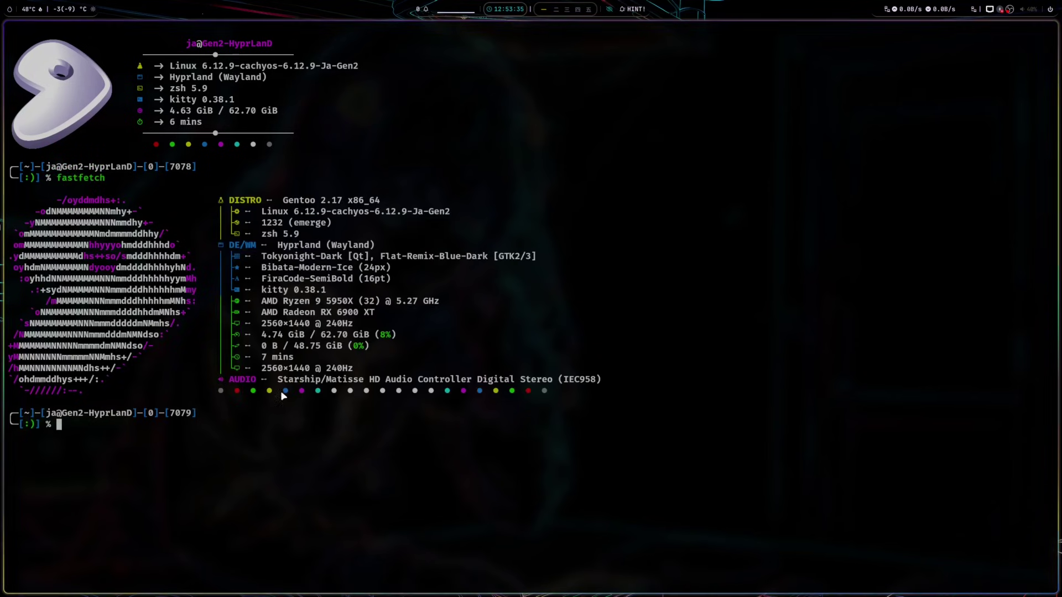
# - Run the shell-suggested command starting with "una" in the Fedora terminal
pyautogui.write('ua')
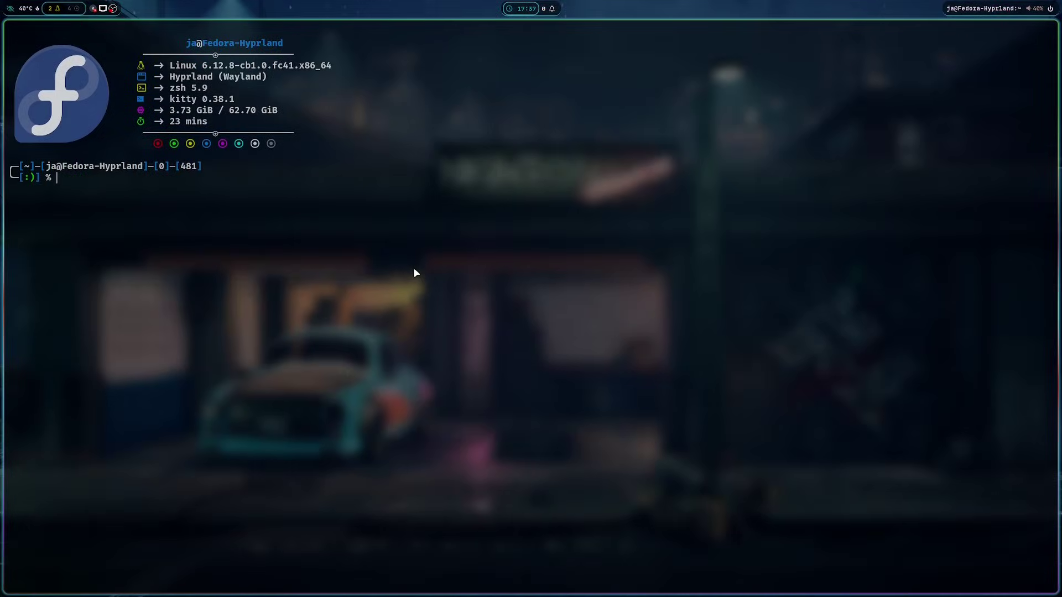
pyautogui.write('una')
pyautogui.press('Right')
pyautogui.press('Return')
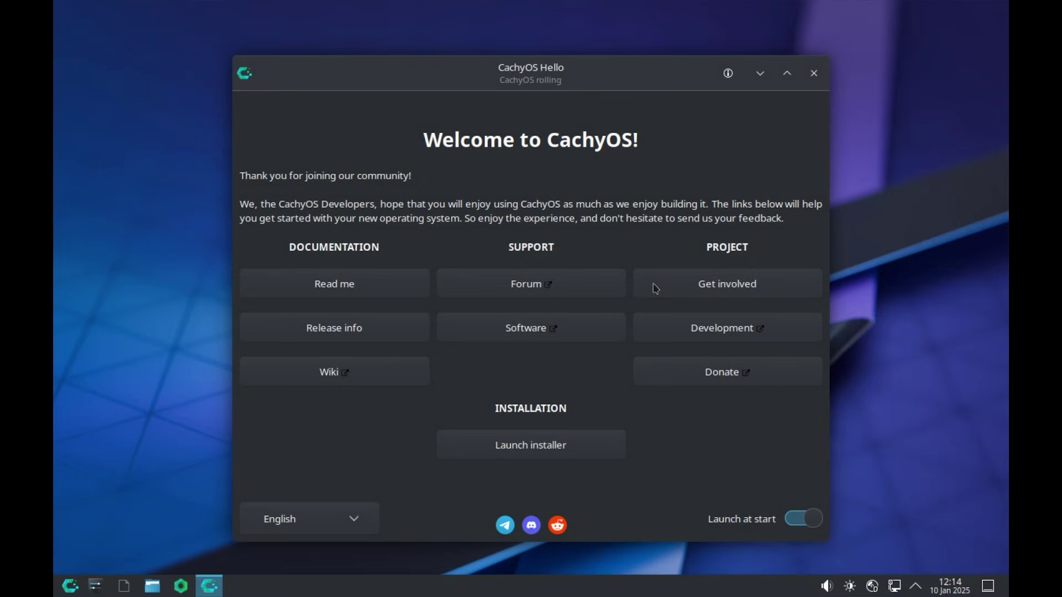
# - Launch the CachyOS installer and accept the Asia/Seoul location and the default English (US) keyboard layout
pyautogui.click(557, 455)
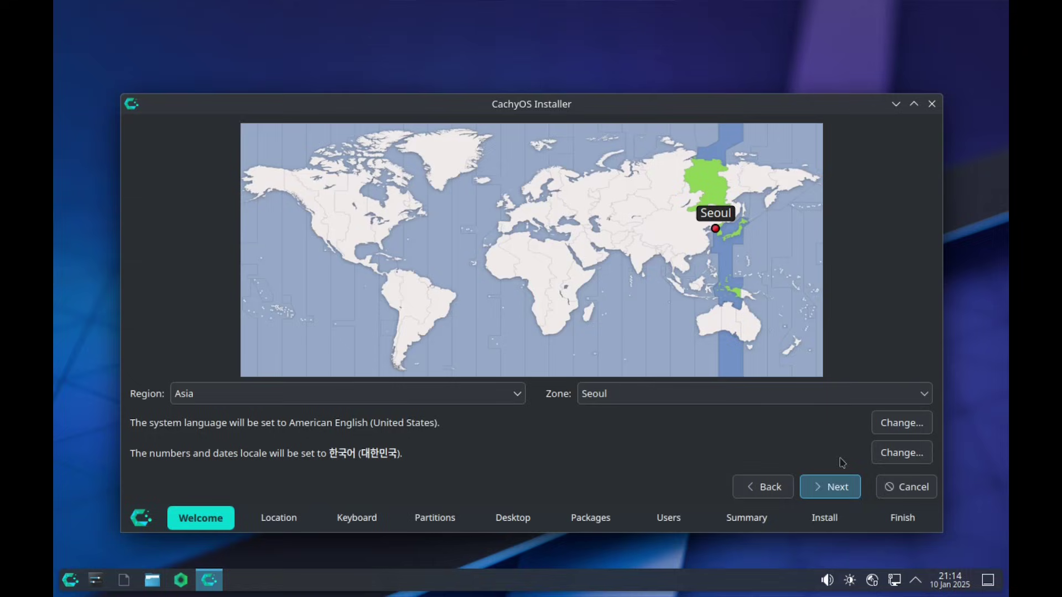
pyautogui.click(827, 486)
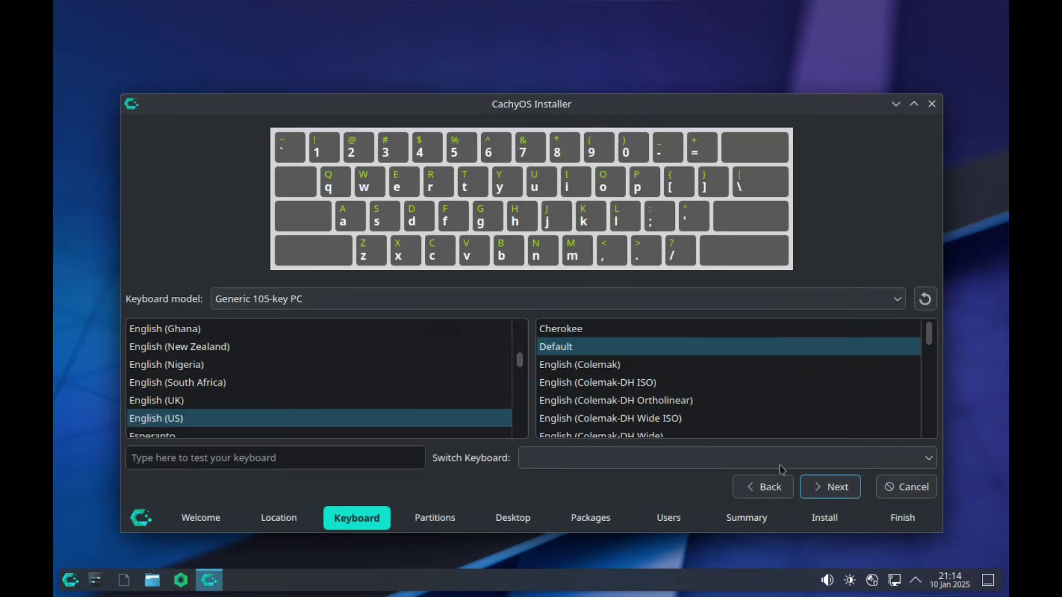
pyautogui.click(824, 488)
# - Choose to erase the 20 GiB vda disk with btrfs, and continue to the desktop selection
pyautogui.click(133, 170)
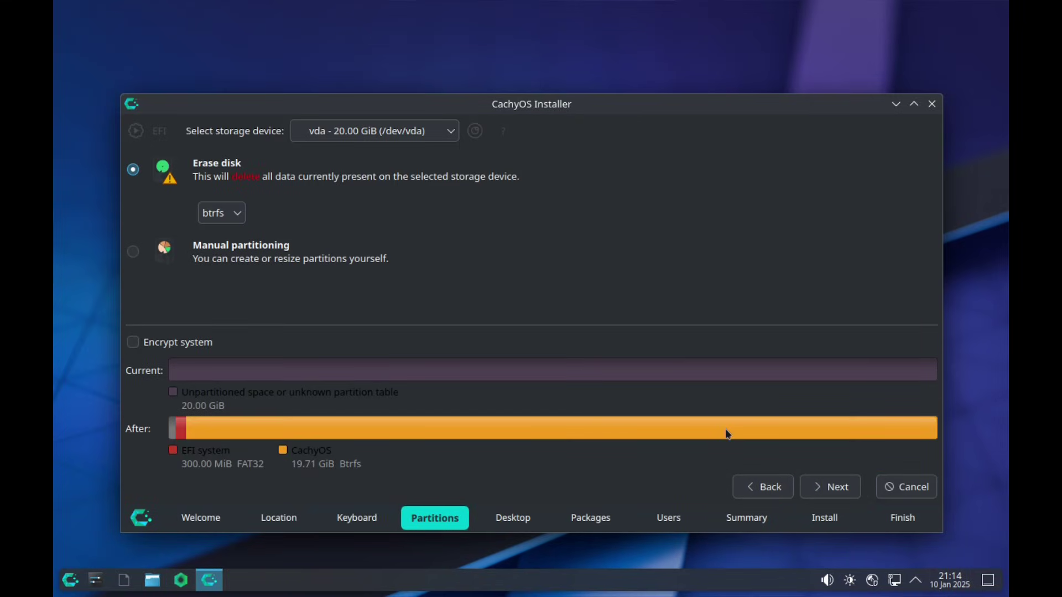
pyautogui.click(837, 487)
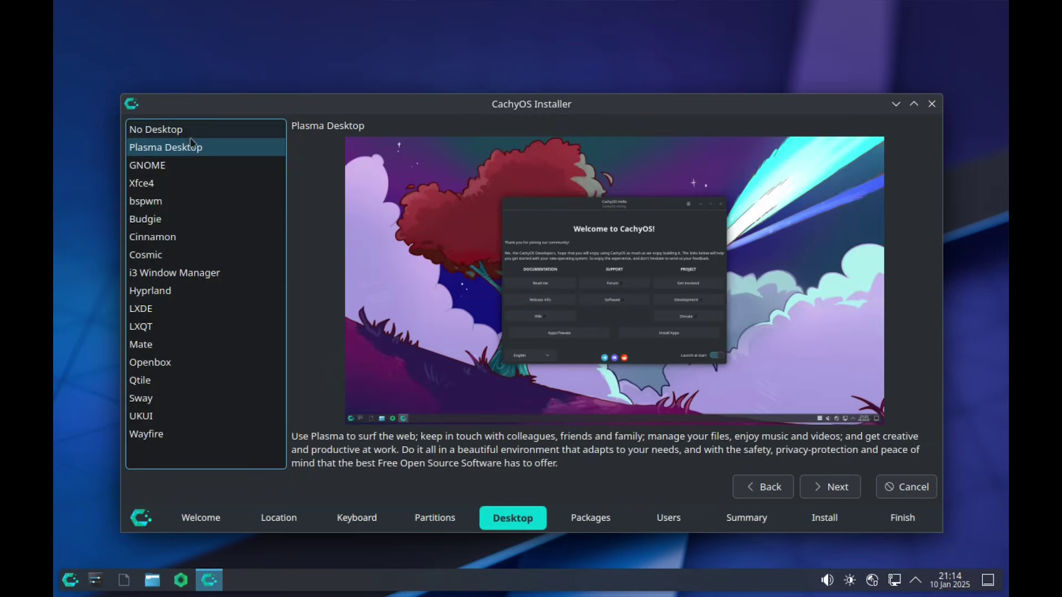
# - Choose Hyprland as the desktop to install and continue to the additional packages
pyautogui.click(190, 130)
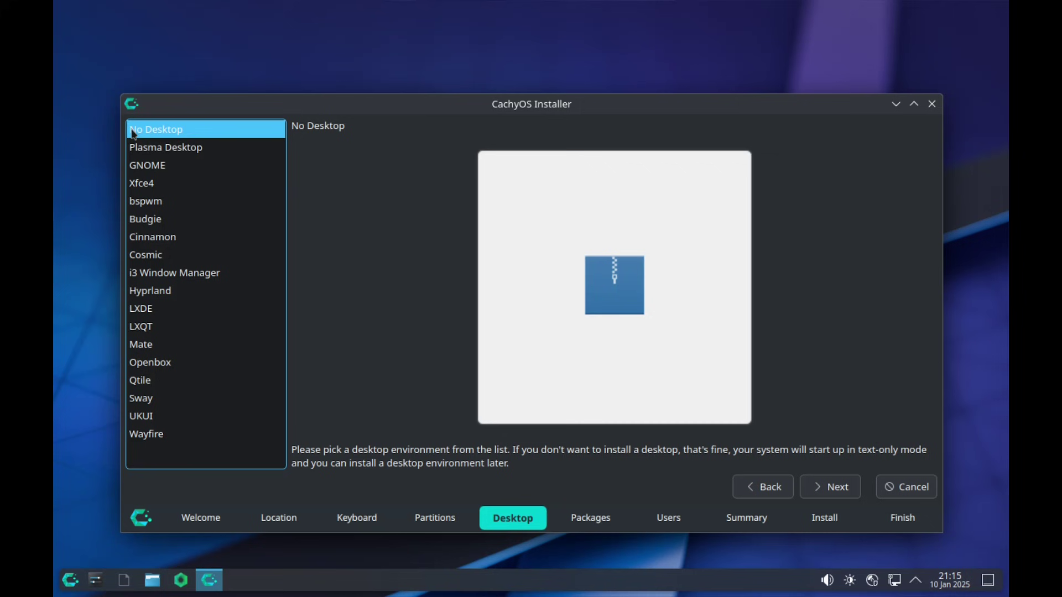
pyautogui.click(150, 291)
pyautogui.click(830, 487)
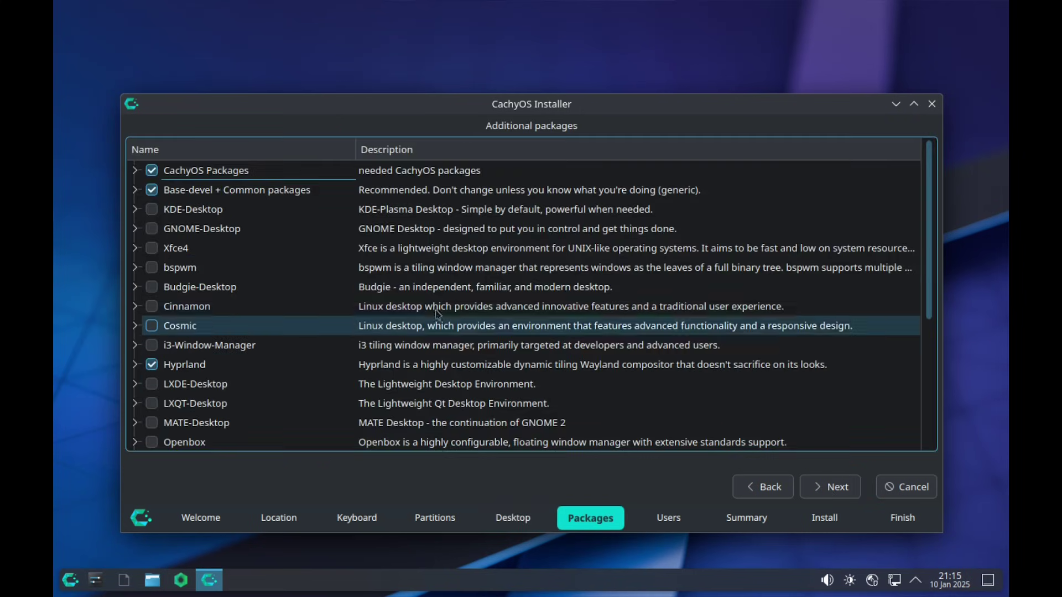
# - Review the CachyOS package group and the other additional packages, then accept the default selection
pyautogui.click(136, 175)
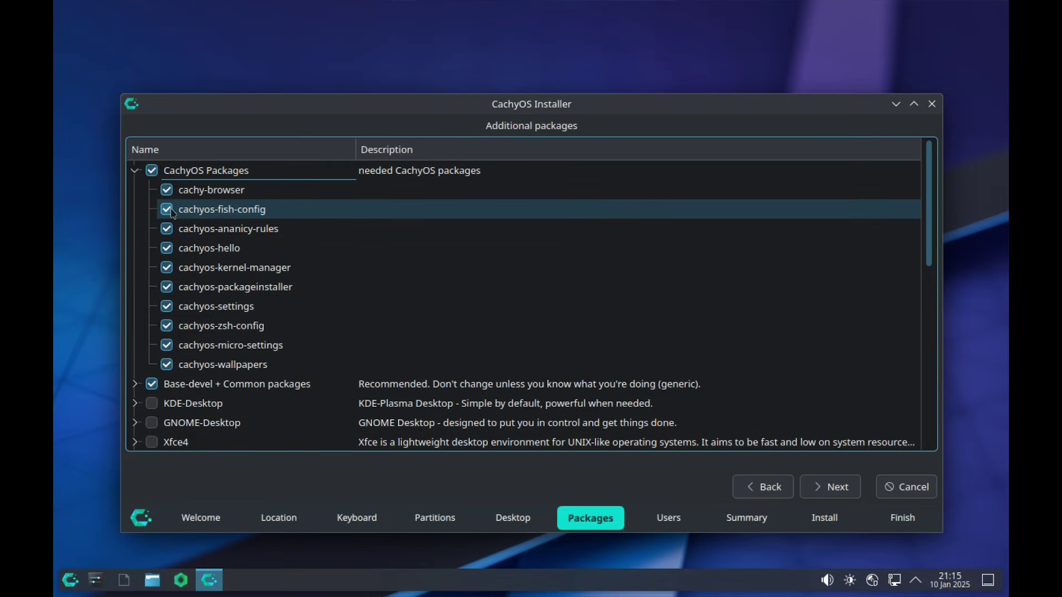
pyautogui.scroll(-8, 241, 292)
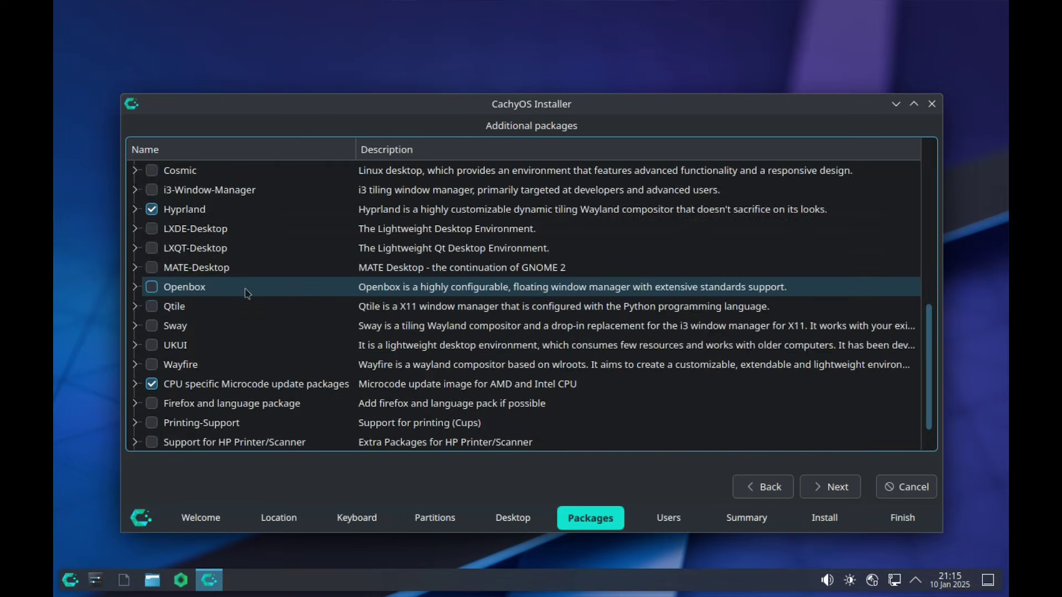
pyautogui.click(830, 487)
# - Fill in the user's name, continue to the summary, and start the CachyOS installation on /dev/vda with confirmation
pyautogui.write('js')
pyautogui.press('Tab')
pyautogui.press('Tab')
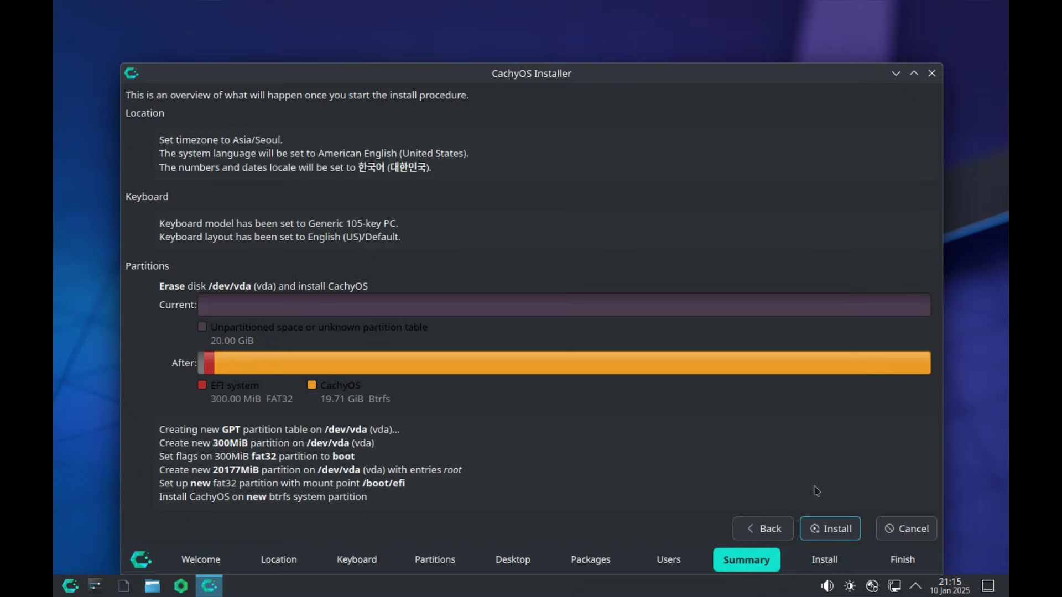
pyautogui.click(830, 525)
pyautogui.click(611, 334)
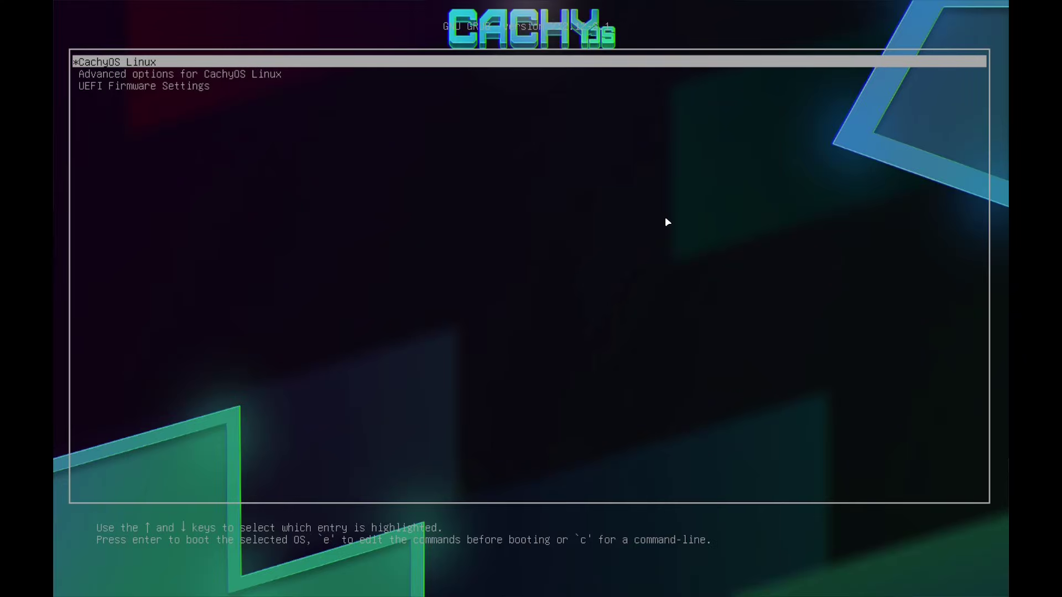
# - Boot the CachyOS Linux entry and try to log in with the Hyprland (uwsm-managed) session
pyautogui.press('Return')
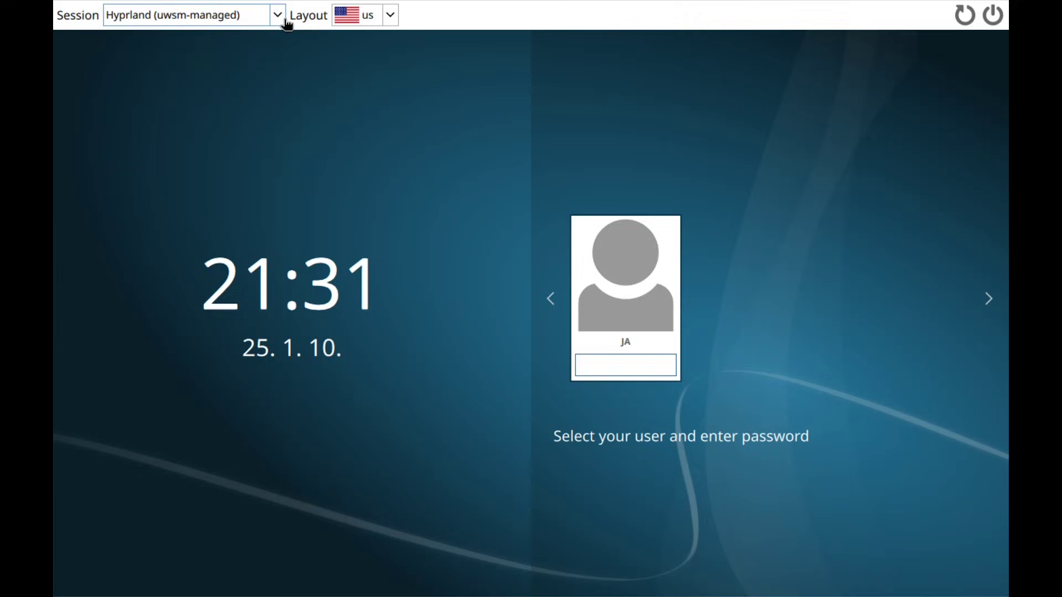
pyautogui.click(286, 19)
pyautogui.click(286, 21)
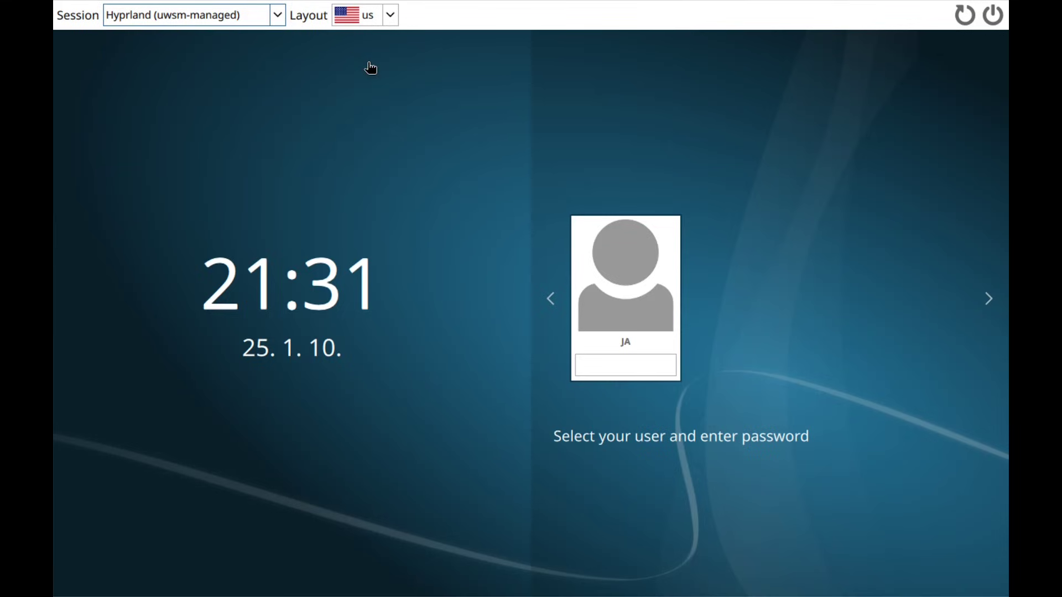
pyautogui.click(668, 369)
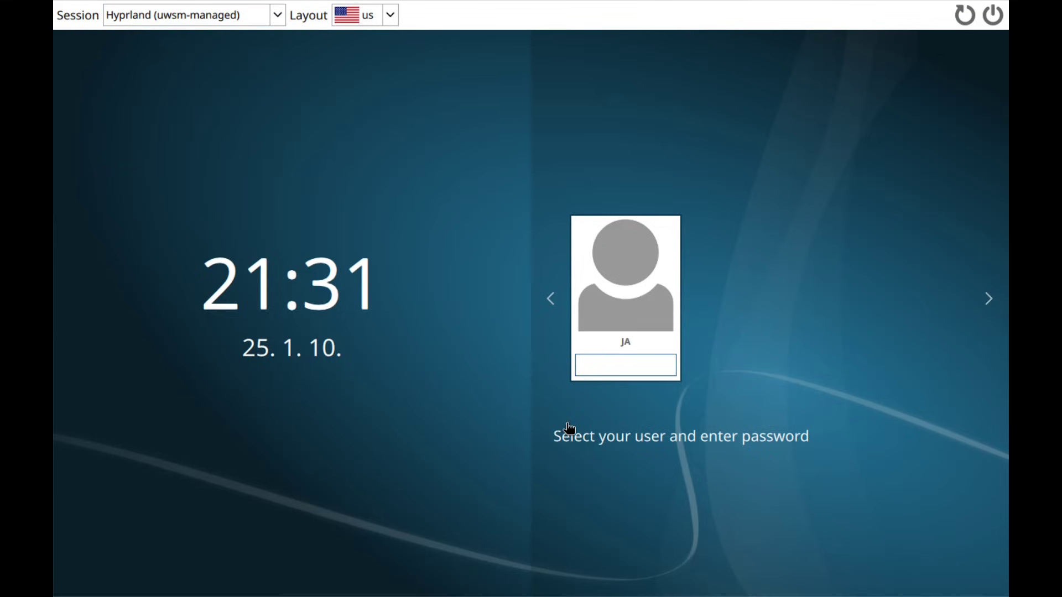
pyautogui.press('Return')
# - Switch the login session to Hyprland, enter the account password, and log in
pyautogui.click(278, 15)
pyautogui.click(189, 55)
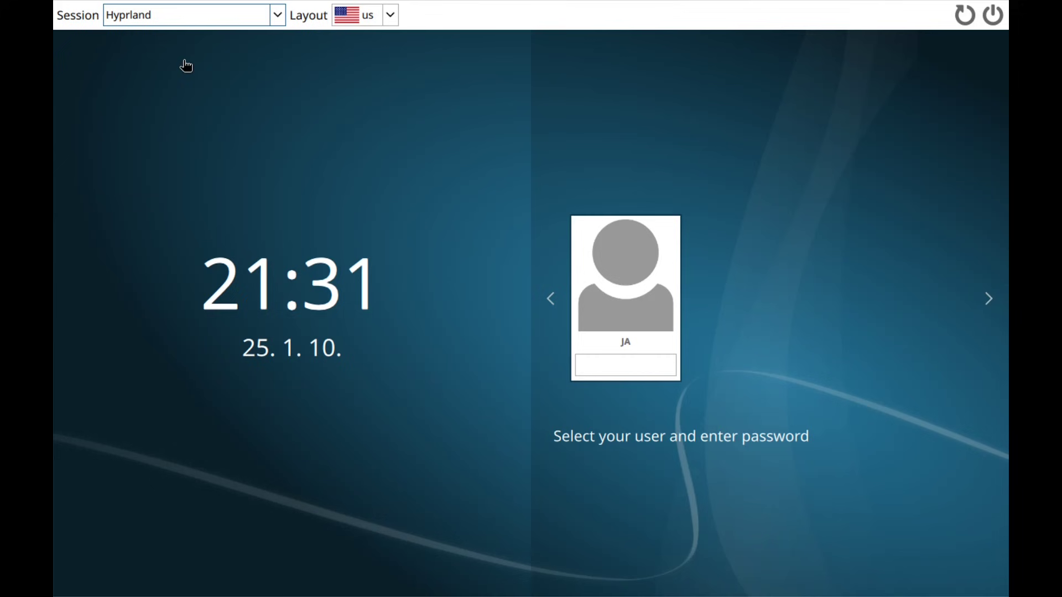
pyautogui.click(625, 365)
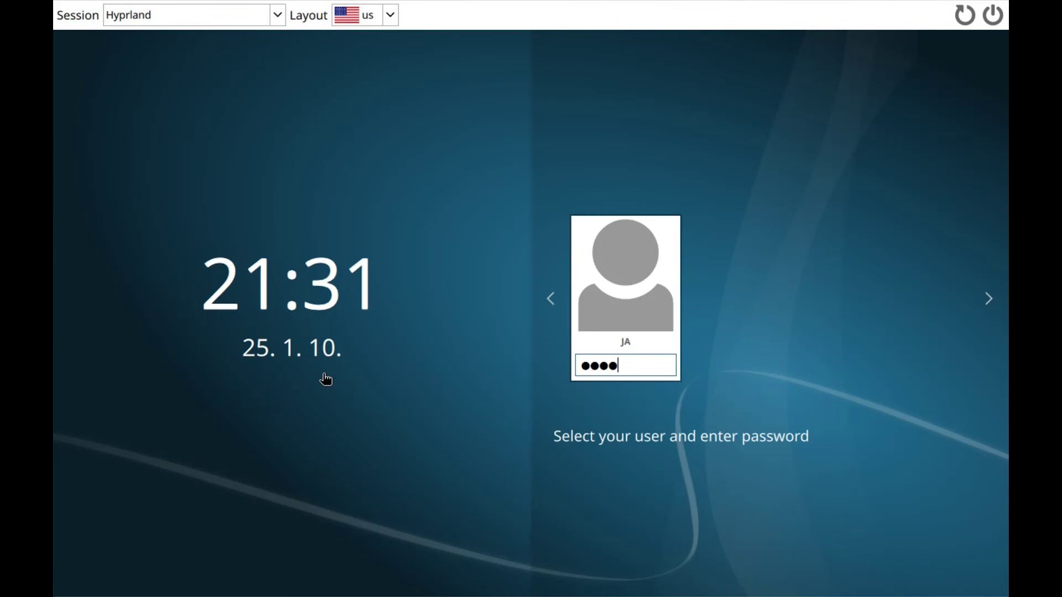
pyautogui.press('Return')
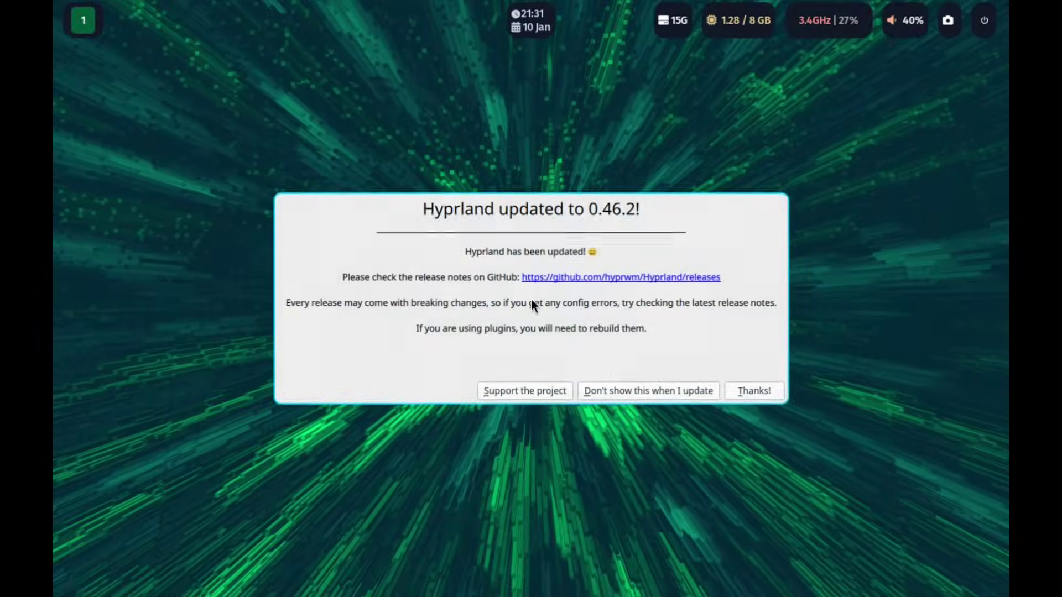
# - Dismiss the Hyprland update notice on the new desktop
pyautogui.click(741, 390)
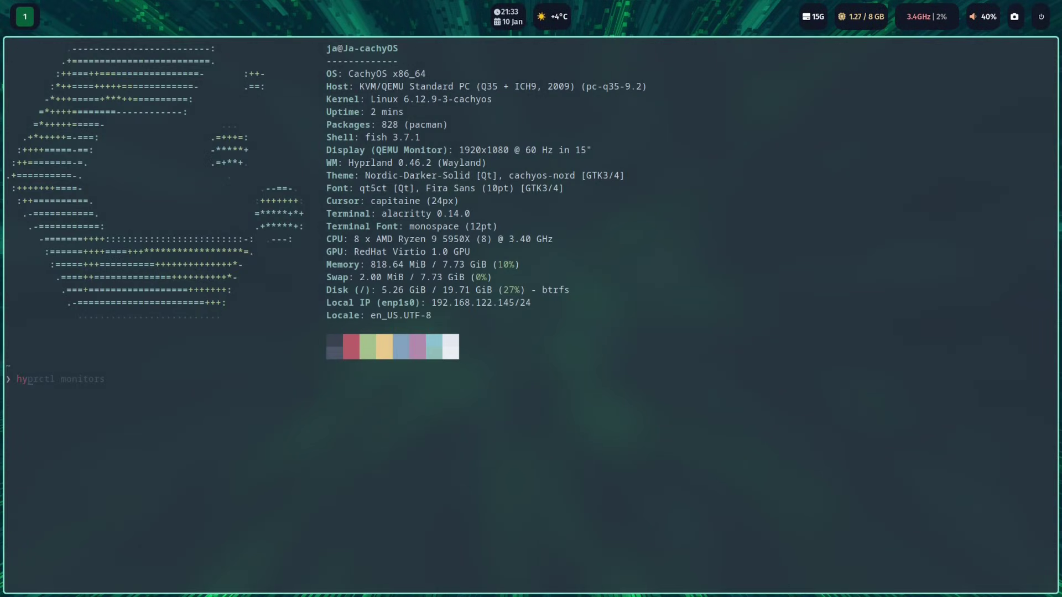
pyautogui.press('Right')
pyautogui.press('Return')
pyautogui.press('super+q')
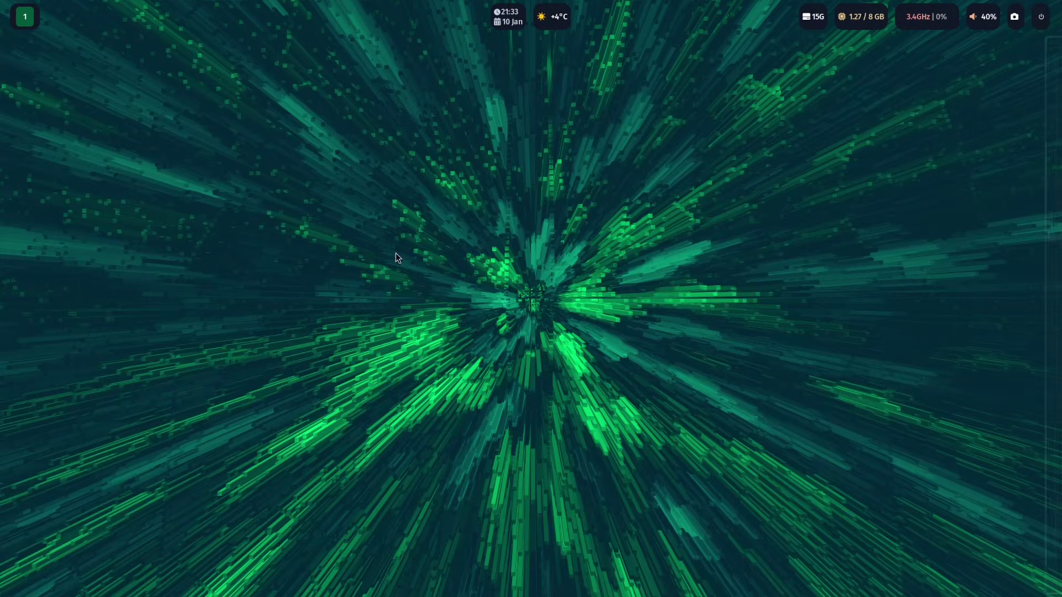
pyautogui.click(554, 16)
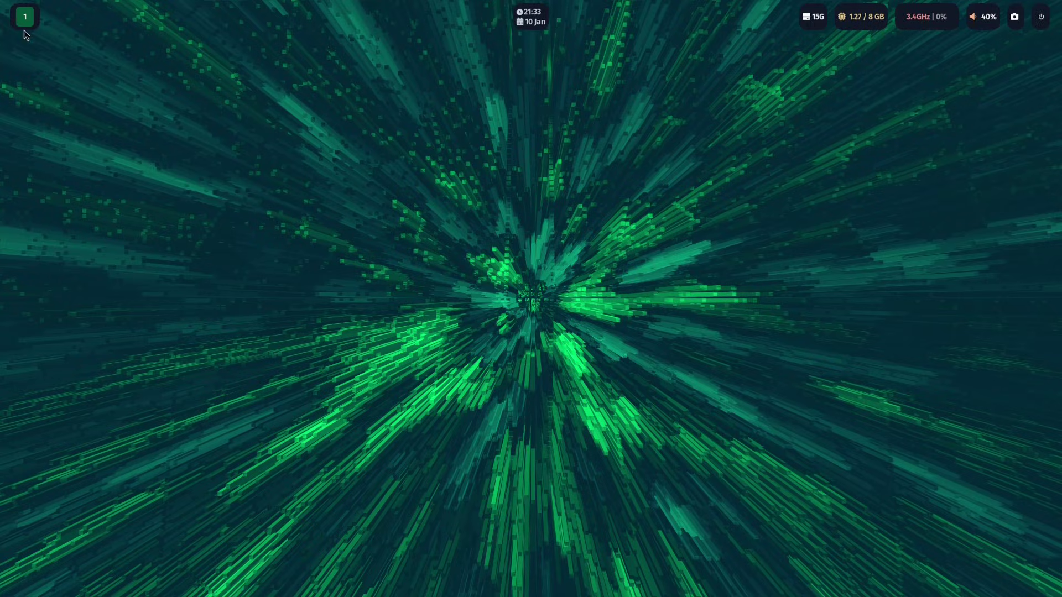
# - Open a terminal, view ~/.config/hypr/config/keybinds.conf in vim to check the default keybinds, and quit the editor
pyautogui.press('super+Return')
pyautogui.write('vim ~/.config/hypr/config/monitor.conf')
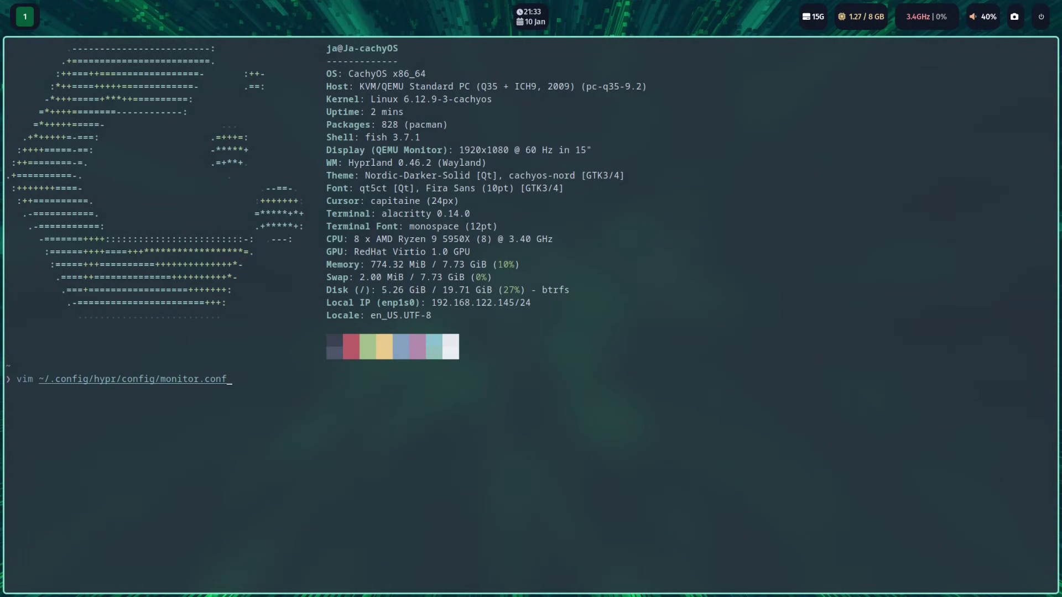
pyautogui.press('Return')
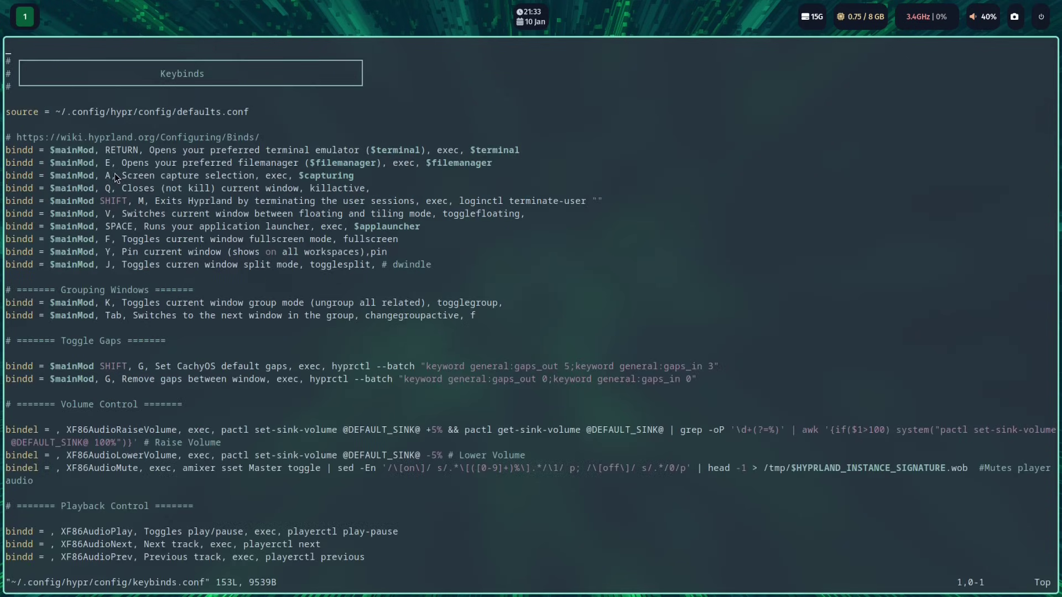
pyautogui.write(':q')
pyautogui.press('Return')
# - Open ~/.config/hypr/config/defaults.conf in vim
pyautogui.press('Up')
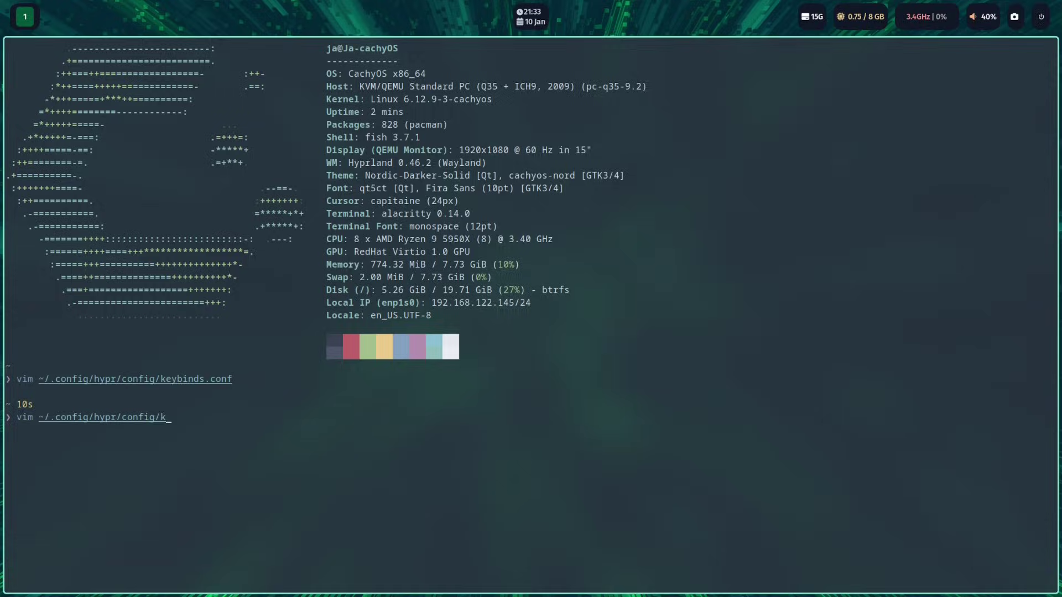
pyautogui.press('BackSpace')
pyautogui.press('Tab')
pyautogui.write('def')
pyautogui.press('Tab')
pyautogui.press('Return')
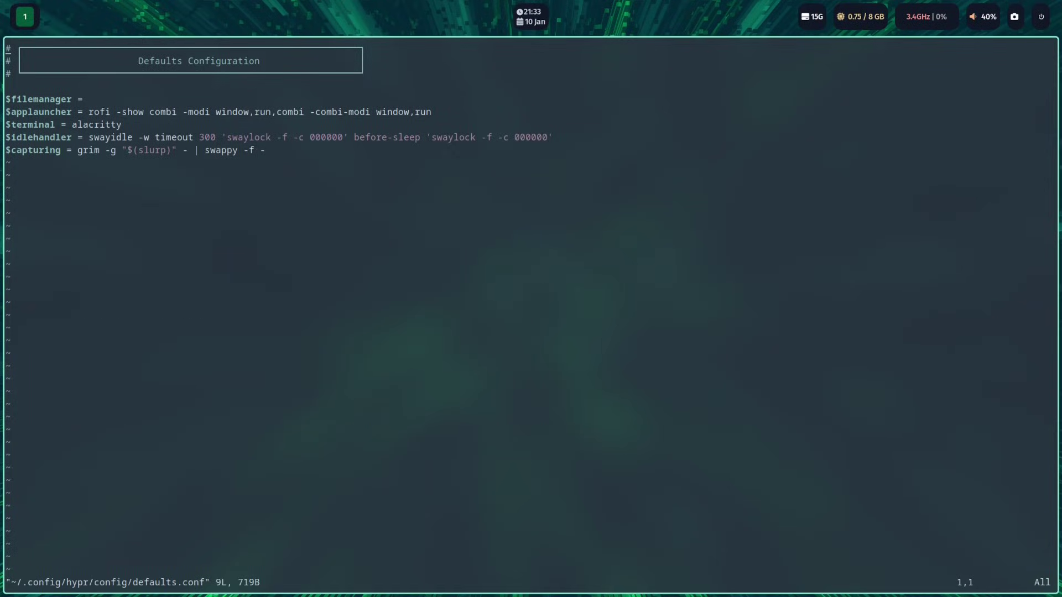
# - Set the default terminal to kitty and the file manager to thunar in defaults.conf, and save the file
pyautogui.press('Down')
pyautogui.press('Right')
pyautogui.press('Right')
pyautogui.press('Right')
pyautogui.press('Right')
pyautogui.press('Right')
pyautogui.press('Right')
pyautogui.press('Right')
pyautogui.press('Right')
pyautogui.press('Right')
pyautogui.press('Right')
pyautogui.press('Right')
pyautogui.press('Right')
pyautogui.press('x')
pyautogui.press('x')
pyautogui.press('x')
pyautogui.press('x')
pyautogui.press('x')
pyautogui.press('x')
pyautogui.press('x')
pyautogui.press('x')
pyautogui.press('x')
pyautogui.write('akittythunar')
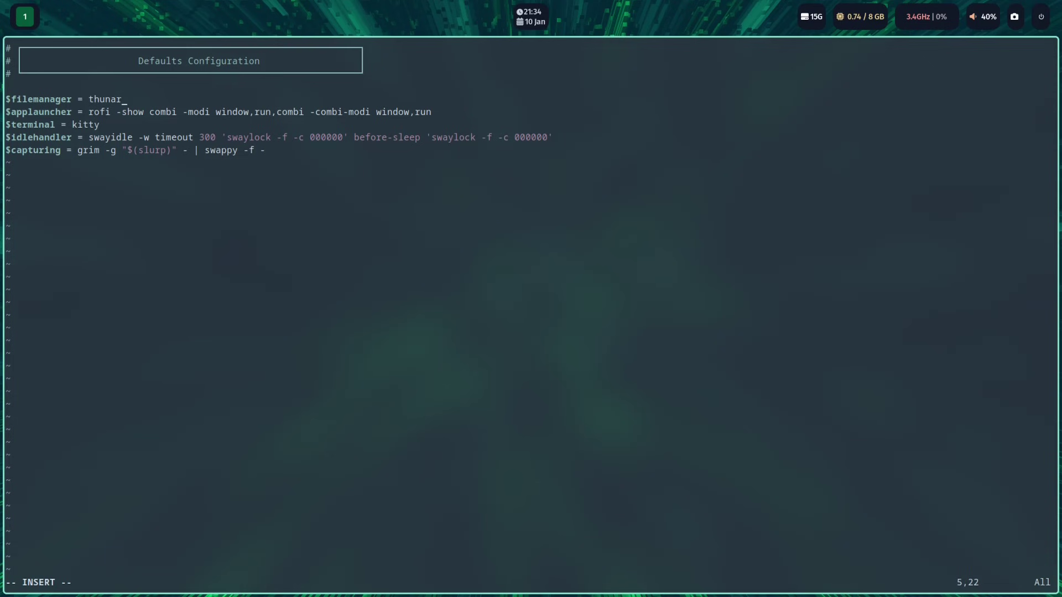
pyautogui.press('Escape')
pyautogui.write(':wq')
pyautogui.press('Return')
# - Install thunar with pacman, entering the sudo password and accepting the installation
pyautogui.write('sudo pacman -S thunar')
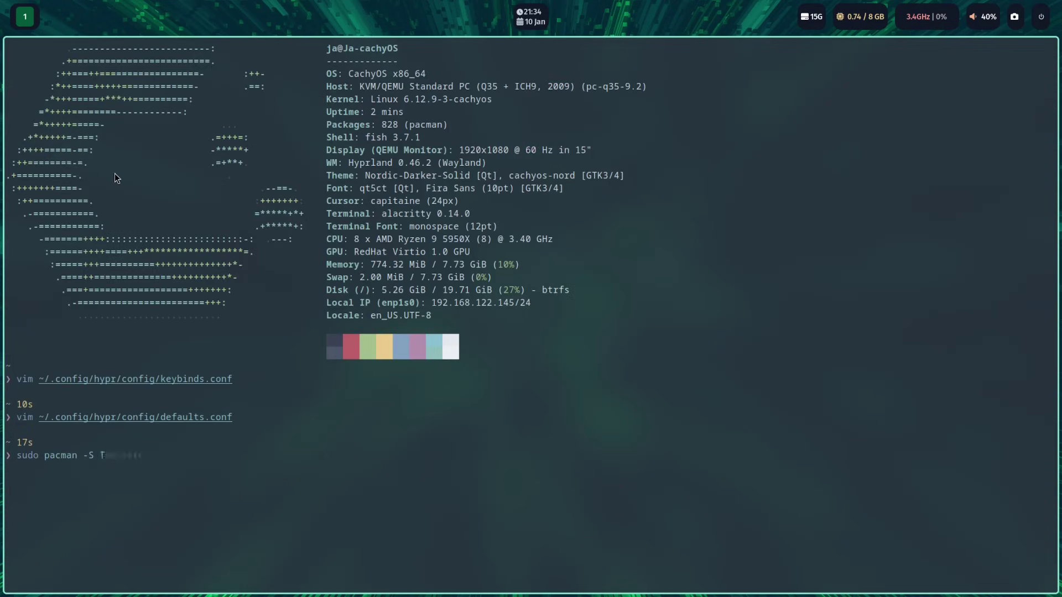
pyautogui.press('Return')
pyautogui.write('********')
pyautogui.press('Return')
pyautogui.press('Return')
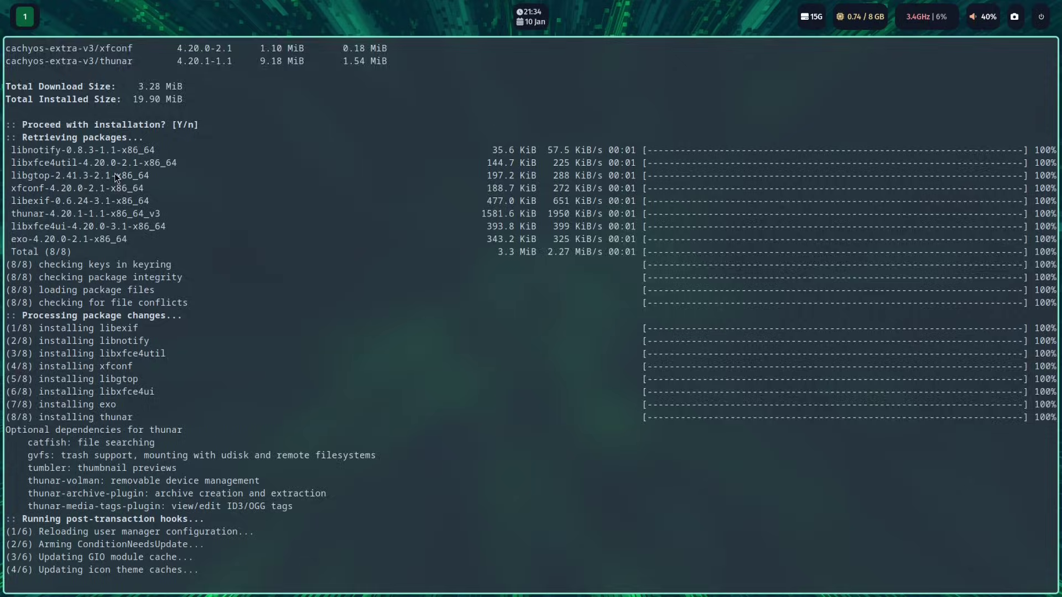
# - Launch the Thunar file manager, browse to ~/.config/hypr, and show the actions available for hyprland.conf
pyautogui.press('super+e')
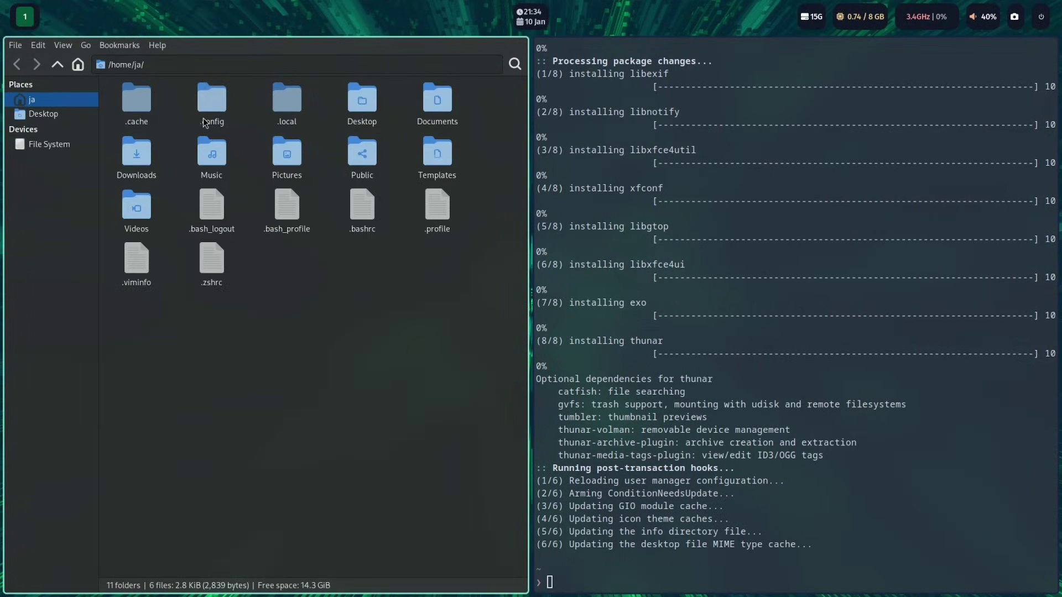
pyautogui.doubleClick(212, 100)
pyautogui.doubleClick(212, 152)
pyautogui.rightClick(289, 126)
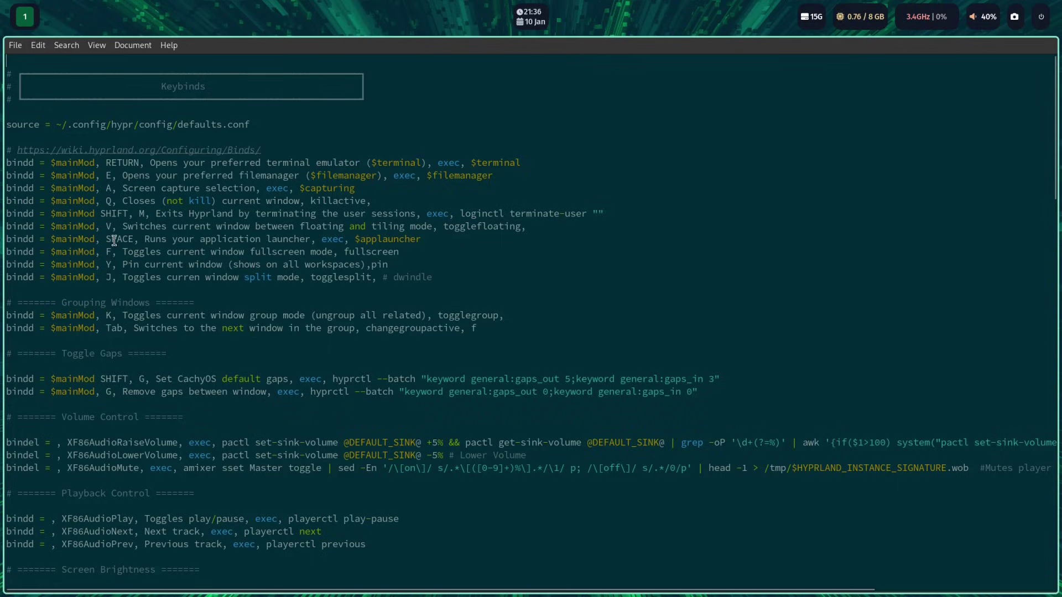
# - Highlight the application launcher keybind in keybinds.conf, search the launcher for thunar, and clear the search
pyautogui.moveTo(128, 240); pyautogui.dragTo(368, 239)
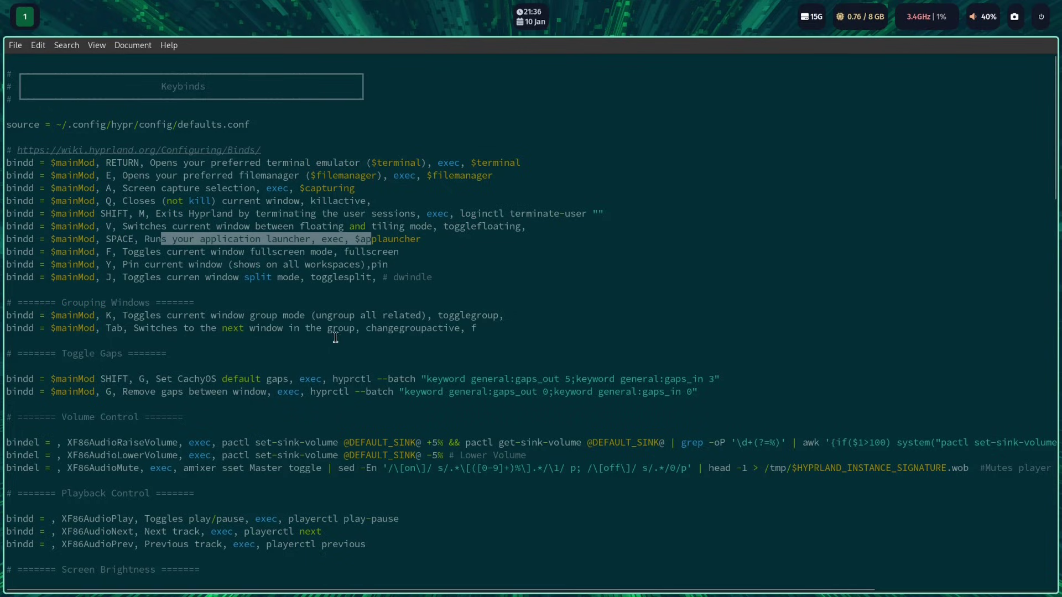
pyautogui.press('super+space')
pyautogui.write('thunar')
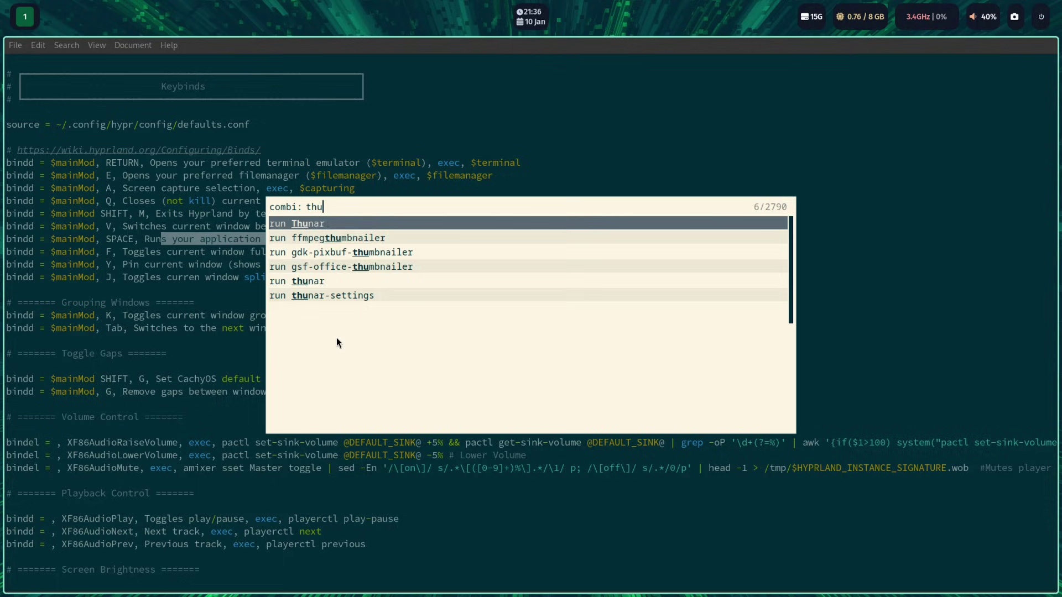
pyautogui.press('BackSpace')
pyautogui.press('BackSpace')
pyautogui.press('BackSpace')
pyautogui.press('BackSpace')
pyautogui.press('BackSpace')
pyautogui.press('BackSpace')
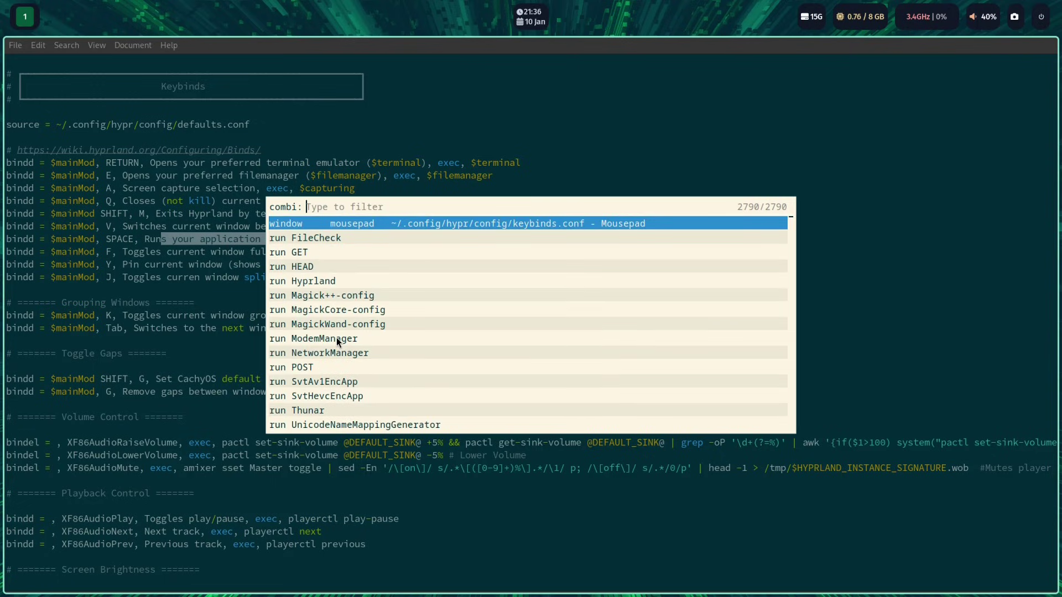
# - Search the application launcher for "cachy" and look through the matching entries
pyautogui.write('cachy')
pyautogui.press('Down')
pyautogui.press('Down')
pyautogui.press('Down')
pyautogui.press('Down')
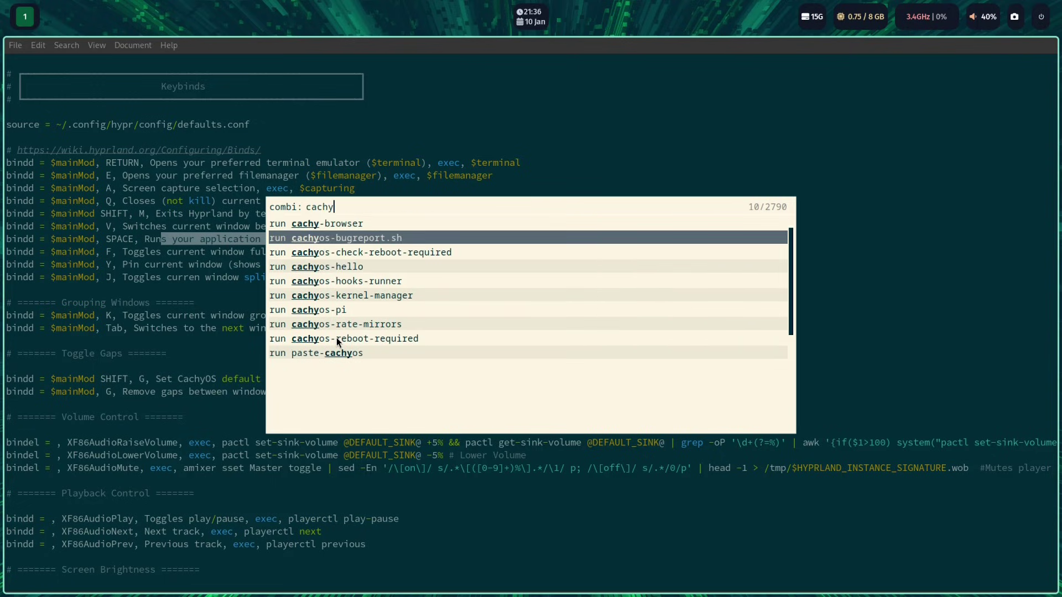
# - Replace the launcher search with "bro" and launch cachy-browser
pyautogui.press('BackSpace')
pyautogui.press('BackSpace')
pyautogui.press('BackSpace')
pyautogui.press('BackSpace')
pyautogui.press('BackSpace')
pyautogui.write('bro')
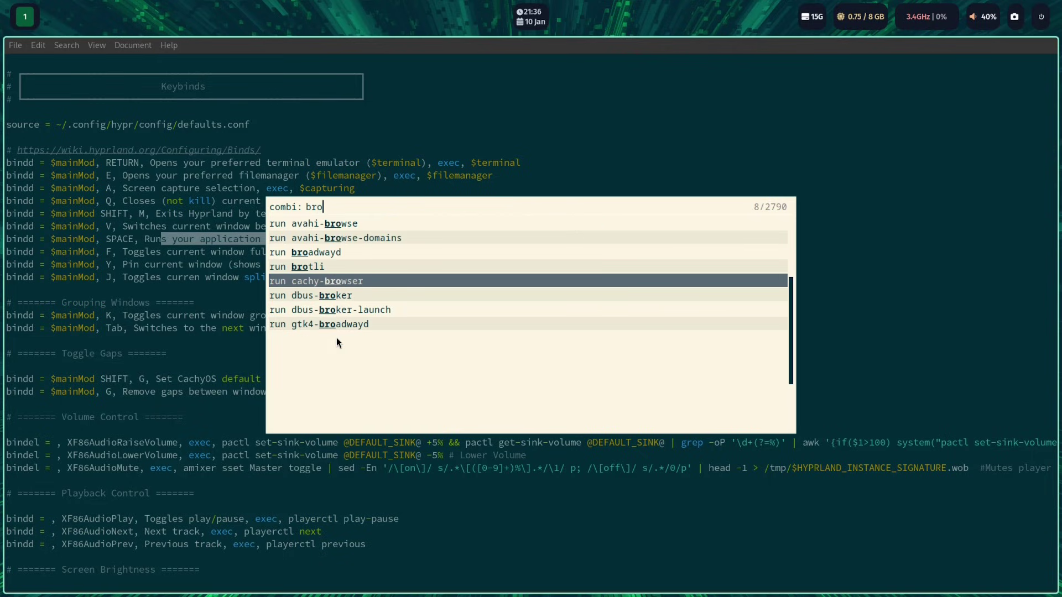
pyautogui.press('Escape')
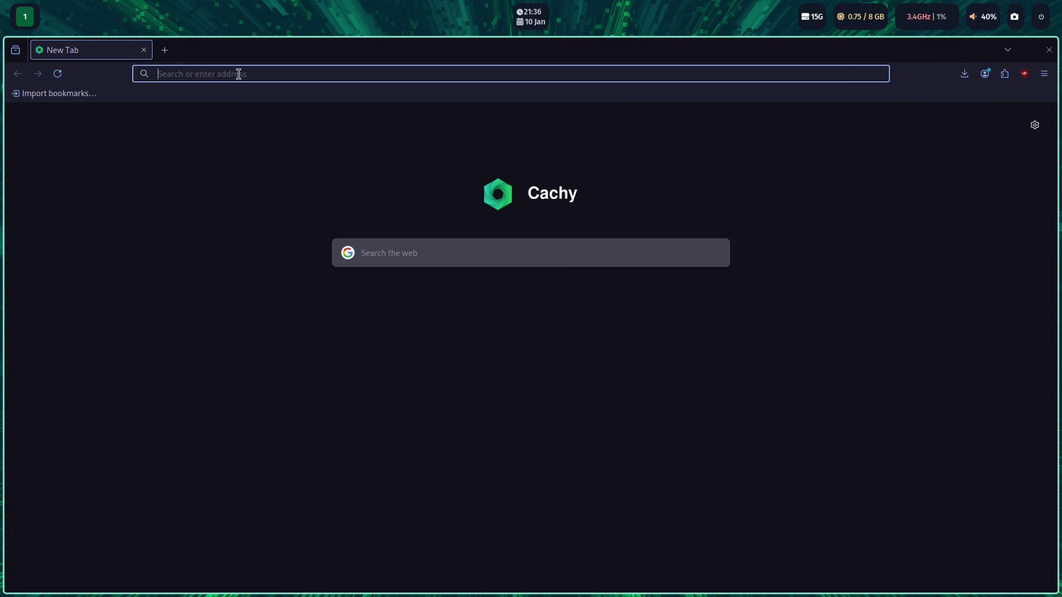
# - Search the web for "github jakoolit" and open the JaKooLit/Arch-Hyprland repository
pyautogui.write('github jakoolit')
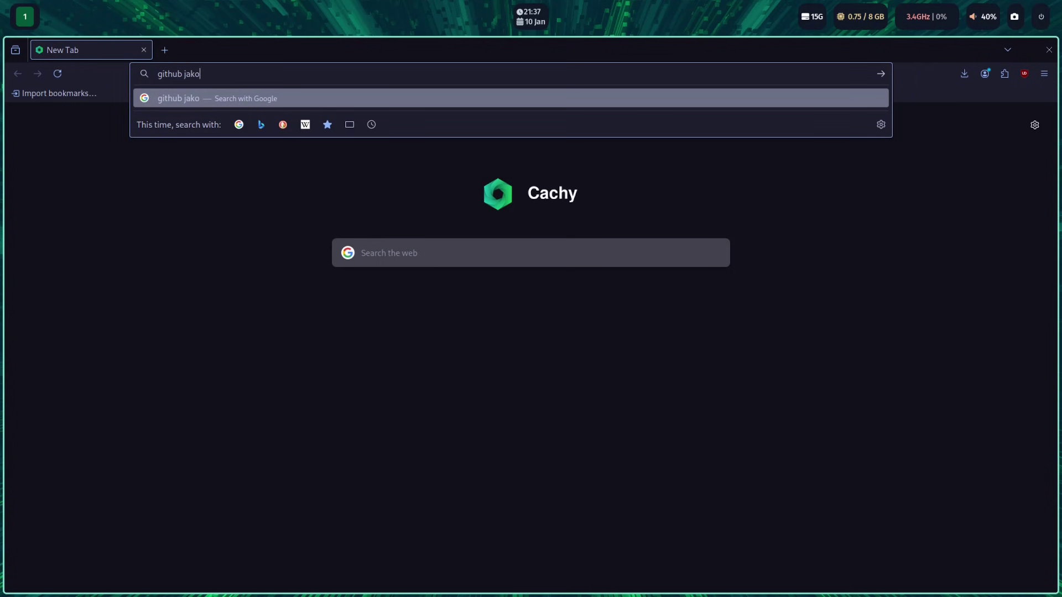
pyautogui.press('Return')
pyautogui.click(279, 326)
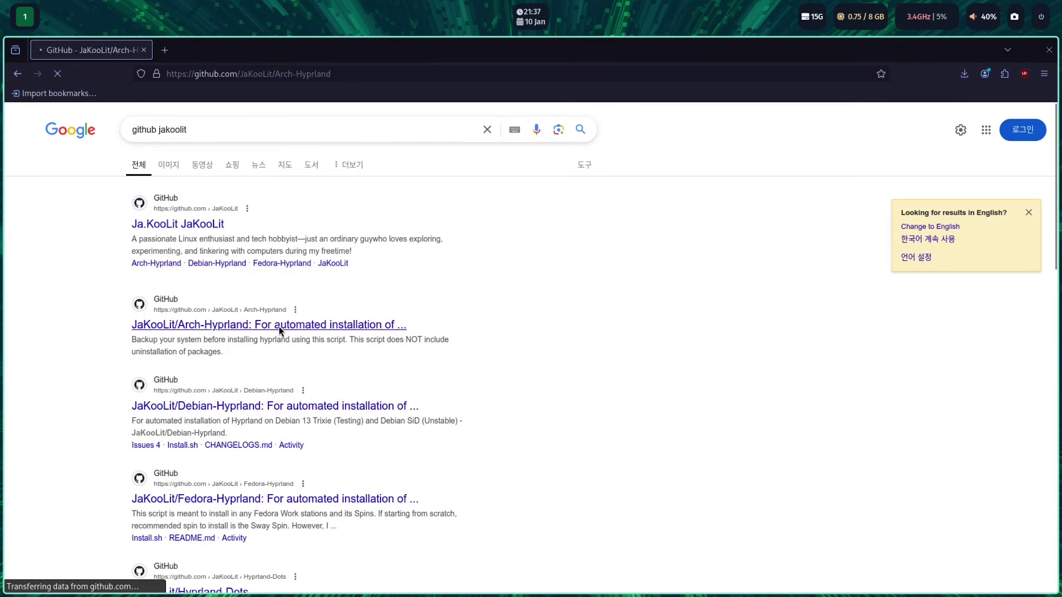
pyautogui.keyDown('ctrl'); pyautogui.scroll(4, 366, 338); pyautogui.keyUp('ctrl')
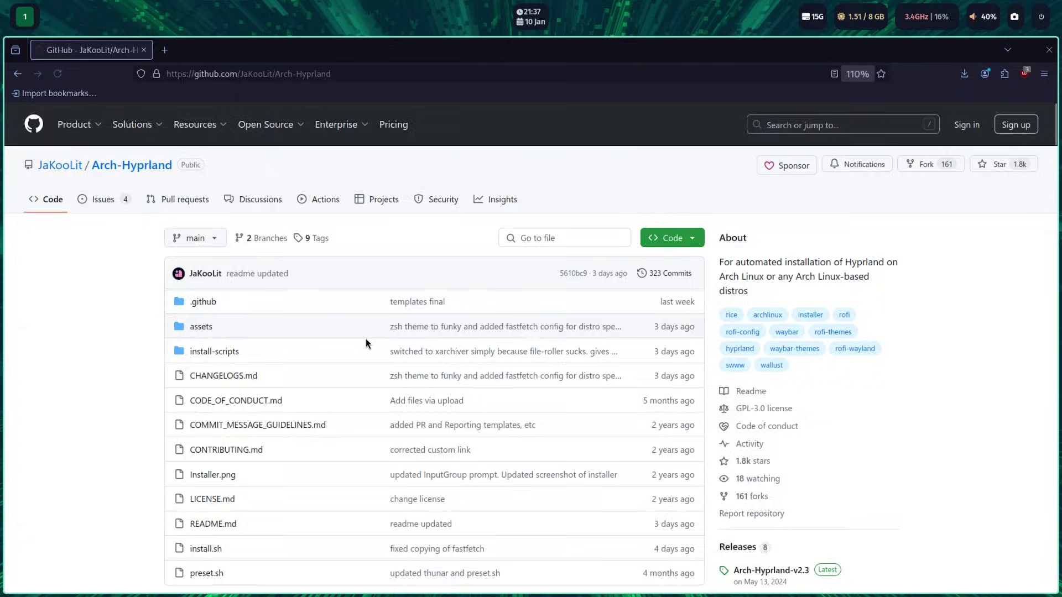
# - Try to remove the mako package with `sudo pacman -R mako` in the terminal, entering the sudo password
pyautogui.press('super+2')
pyautogui.write('sud')
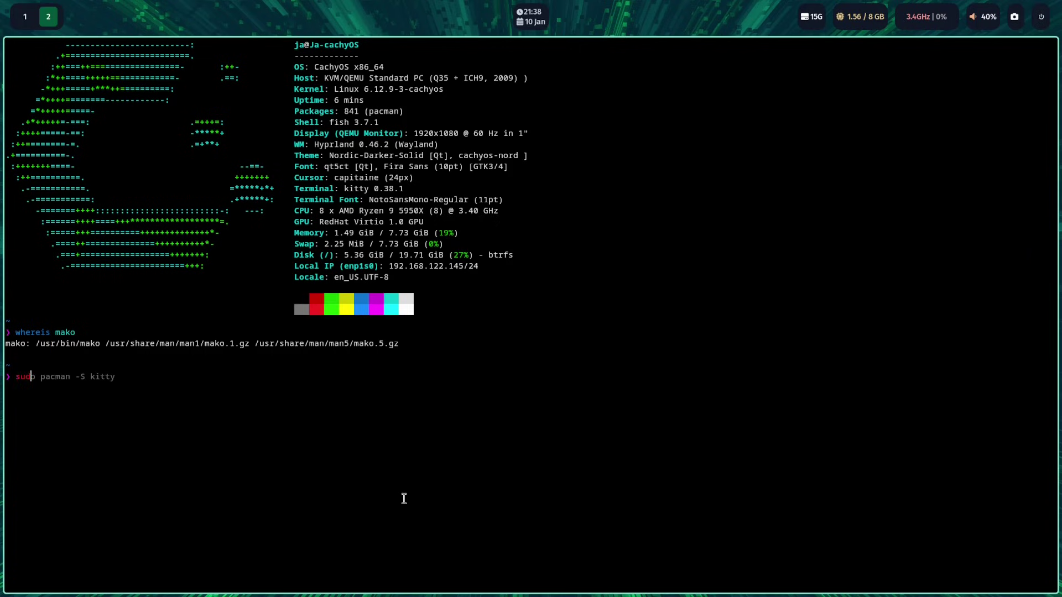
pyautogui.write('o pacman -R mako')
pyautogui.press('Return')
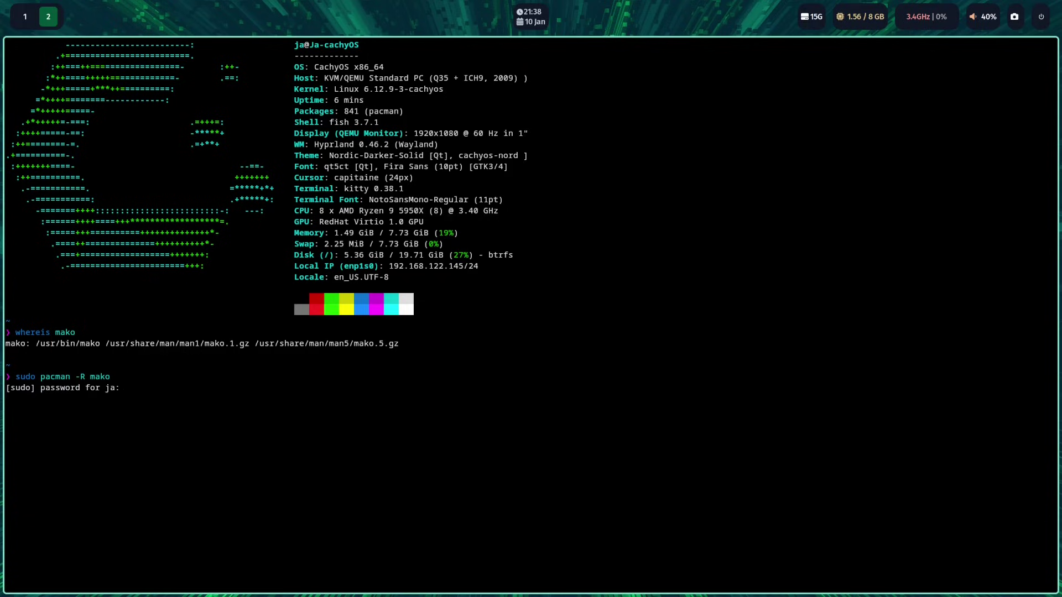
pyautogui.press('Return')
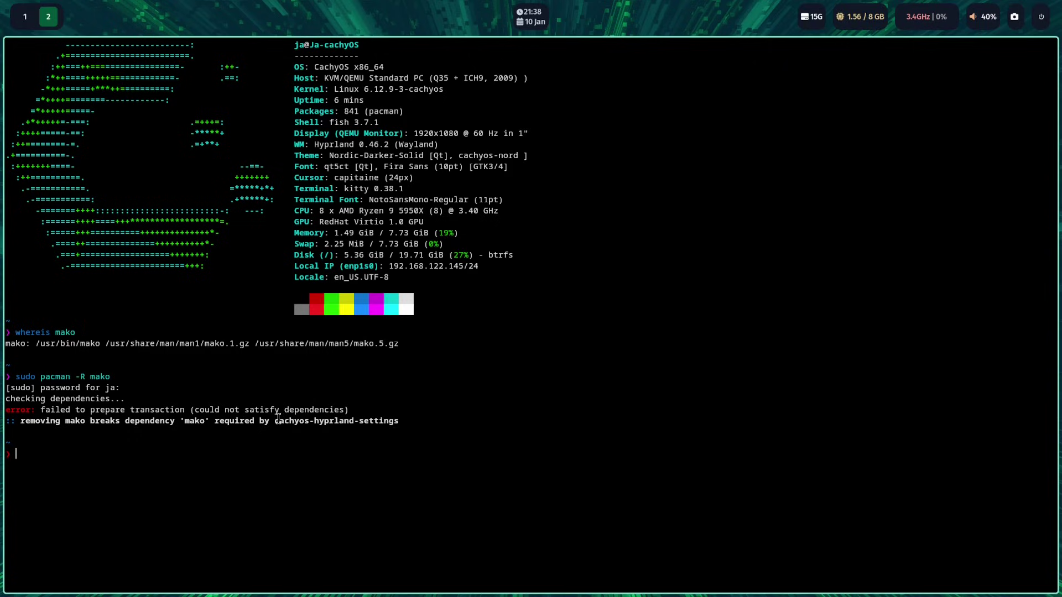
# - Remove both packages with `sudo pacman -R mako cachyos-hyprland-settings`, confirm the removal, and close the terminal
pyautogui.moveTo(279, 419); pyautogui.dragTo(417, 432)
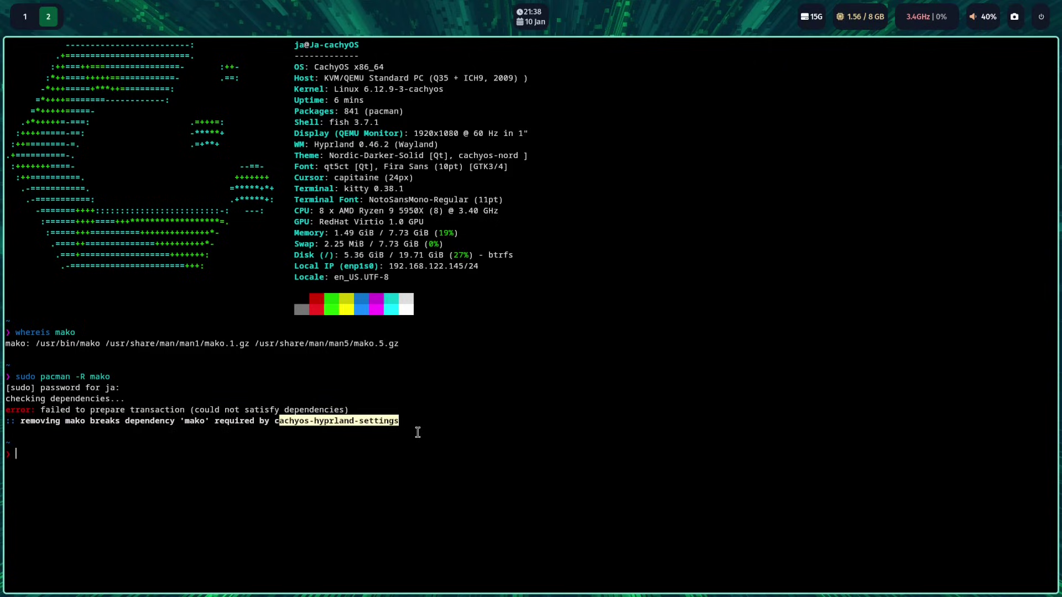
pyautogui.click(400, 482)
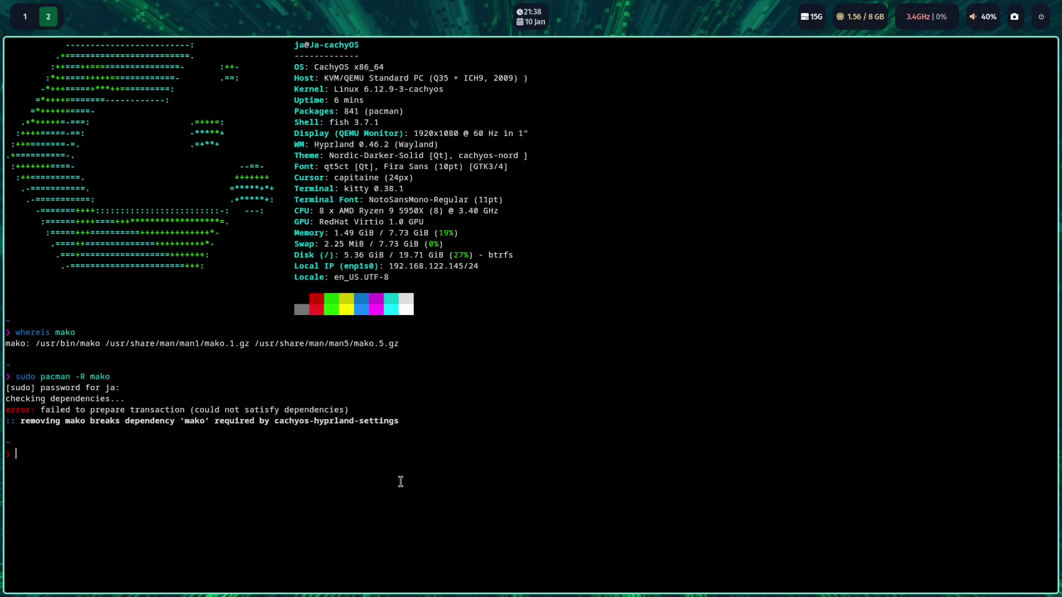
pyautogui.write('sudo pacman -R mako cachyos')
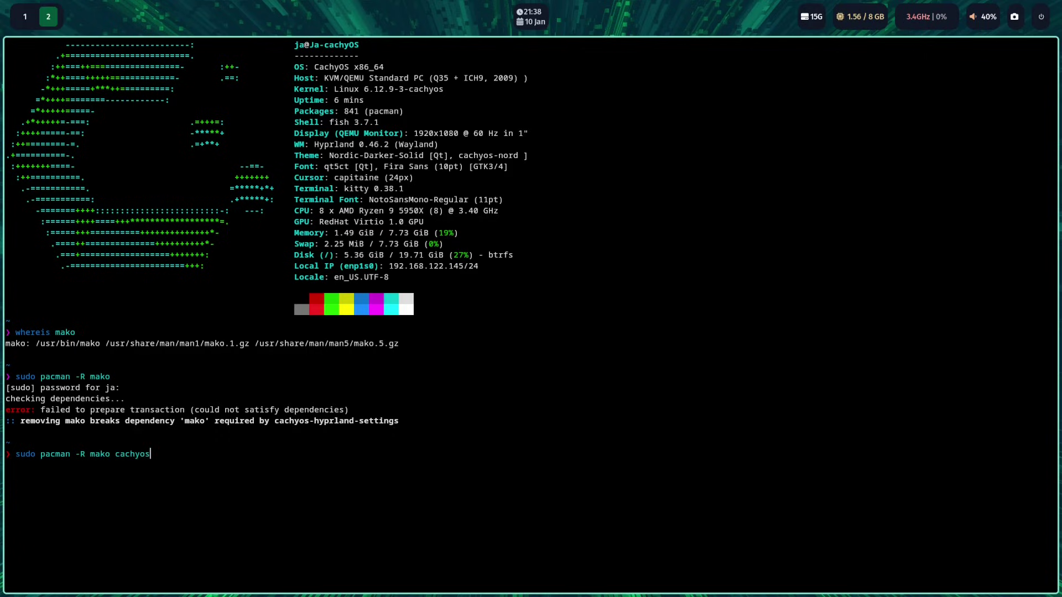
pyautogui.write('-hyprland-settings')
pyautogui.press('Return')
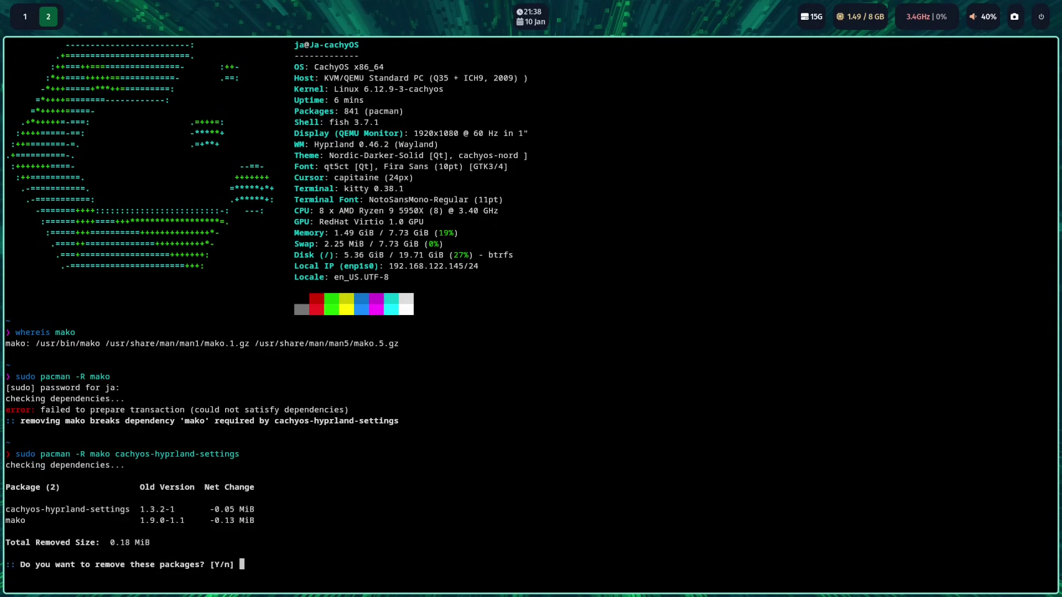
pyautogui.press('Return')
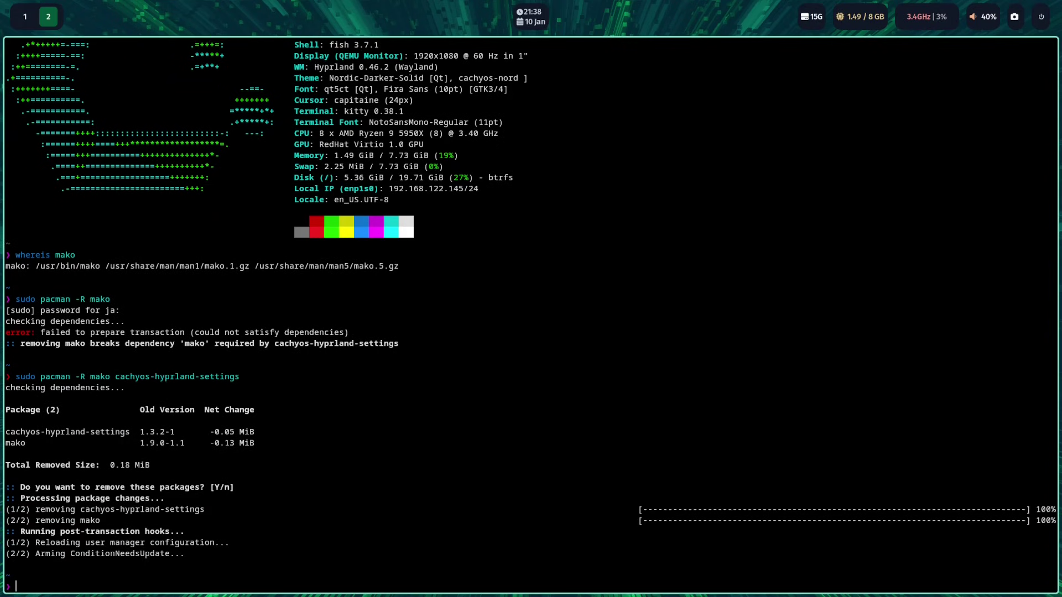
pyautogui.press('super+q')
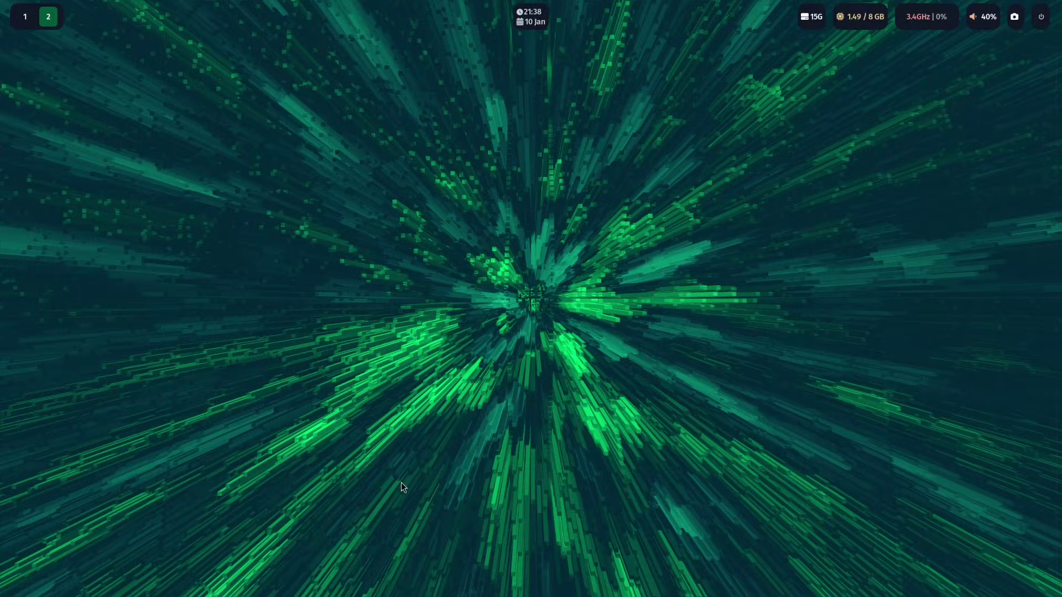
# - Copy the README's clone-and-install commands, run them in a new terminal, and answer y to proceed with the install script
pyautogui.press('super+1')
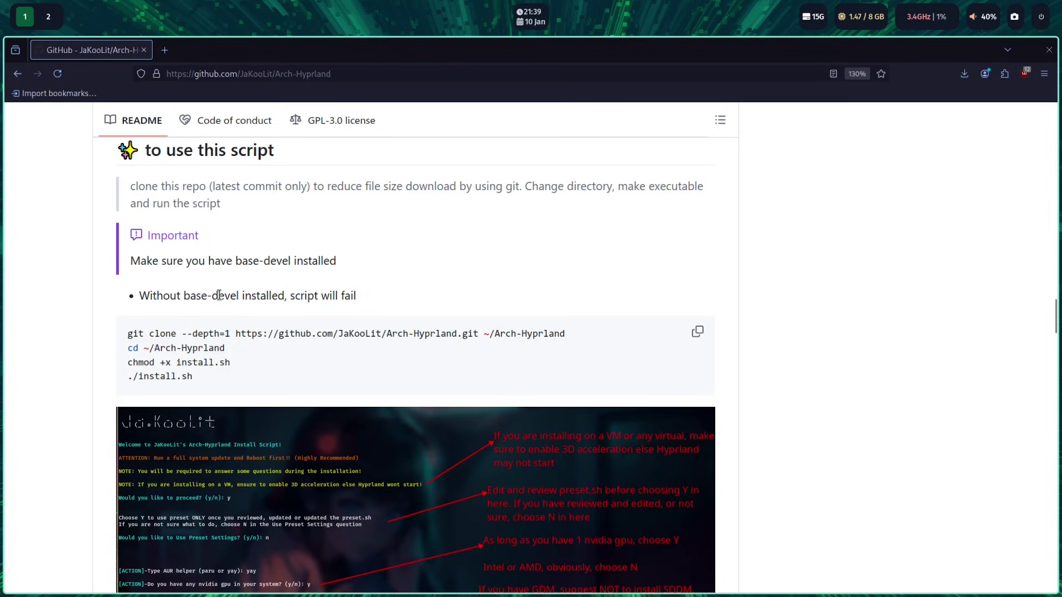
pyautogui.click(700, 332)
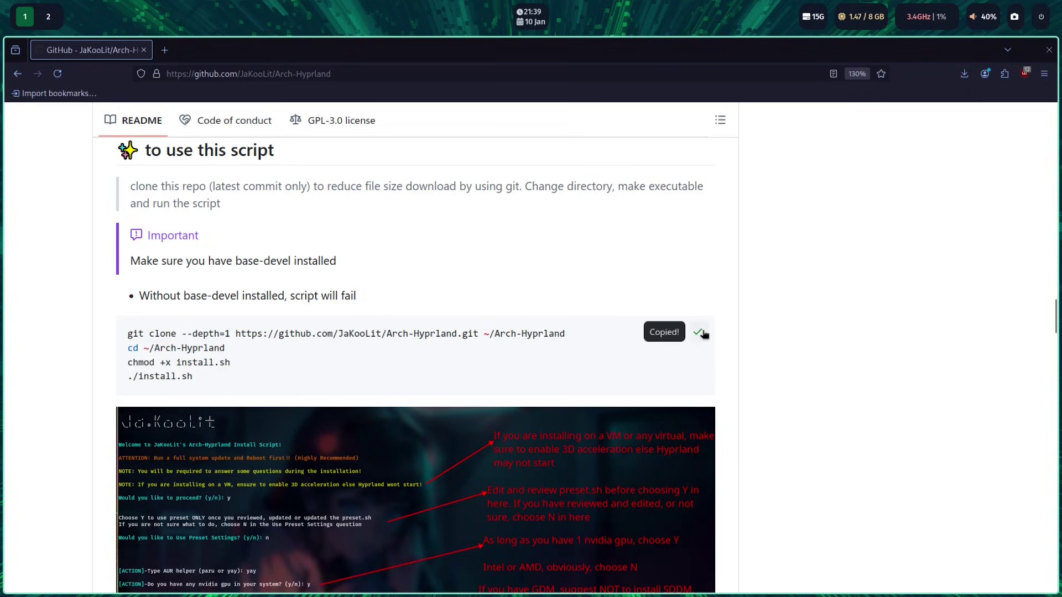
pyautogui.press('super+2')
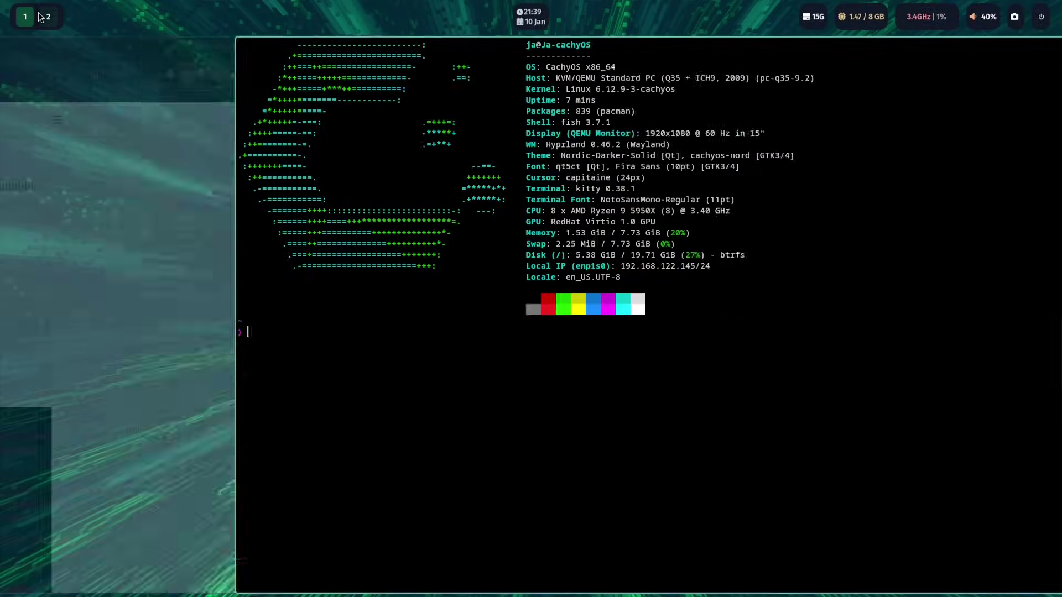
pyautogui.hotkey('ctrl', 'shift', 'v')
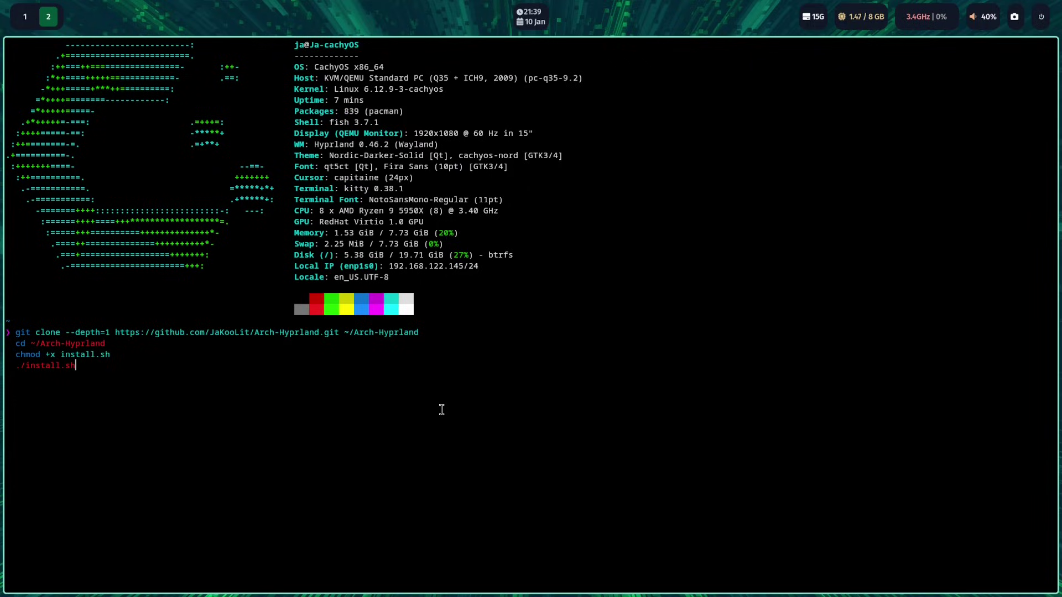
pyautogui.press('Return')
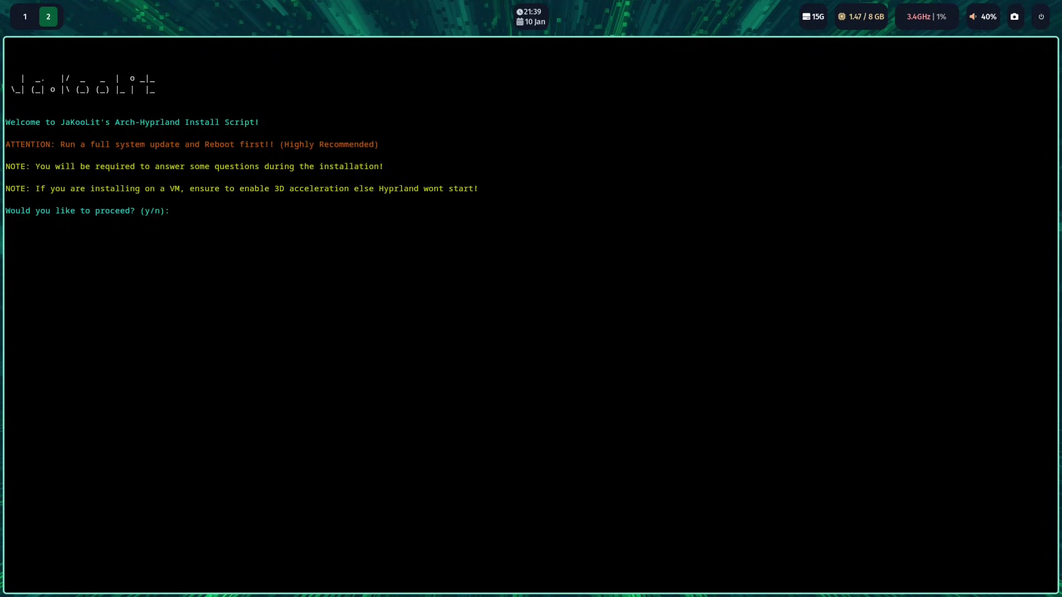
pyautogui.write('y')
pyautogui.press('Return')
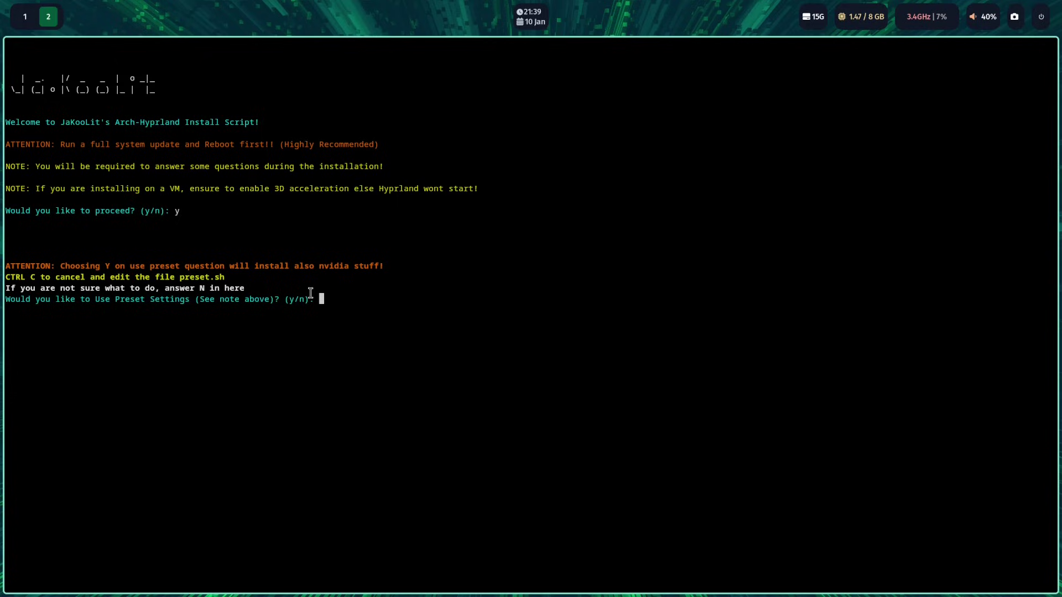
# - In a second terminal, go to the Arch-Hyprland directory, list its files, and open preset.sh in vim
pyautogui.press('super+Return')
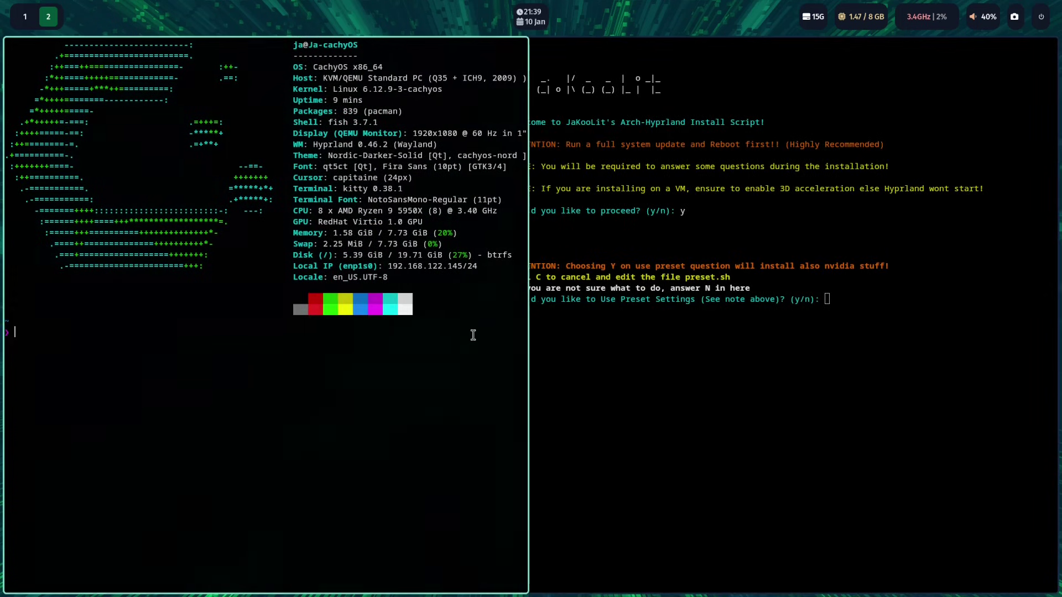
pyautogui.write('cd Arch')
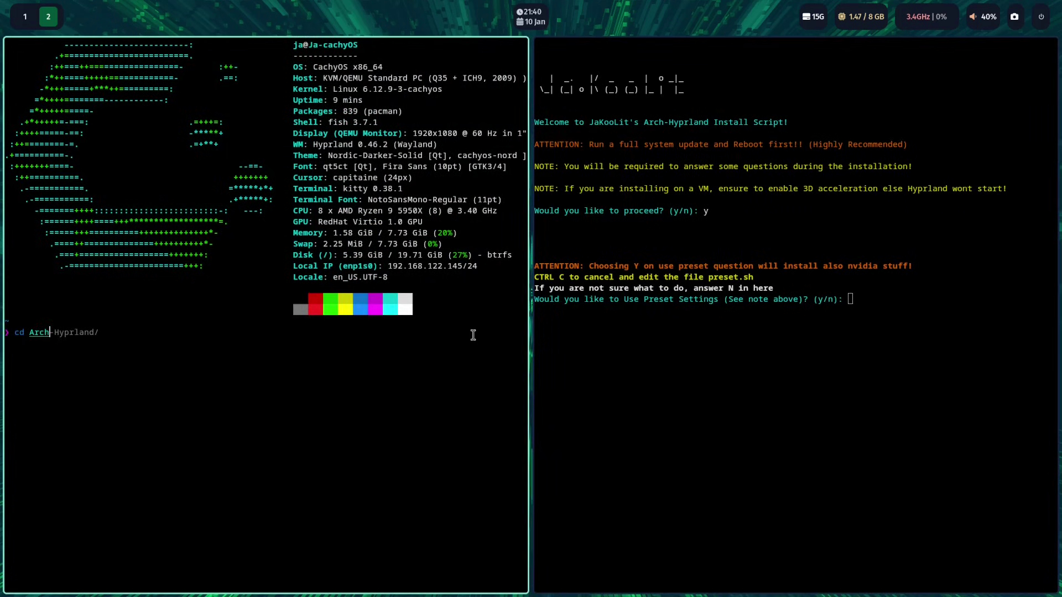
pyautogui.press('Tab')
pyautogui.press('Return')
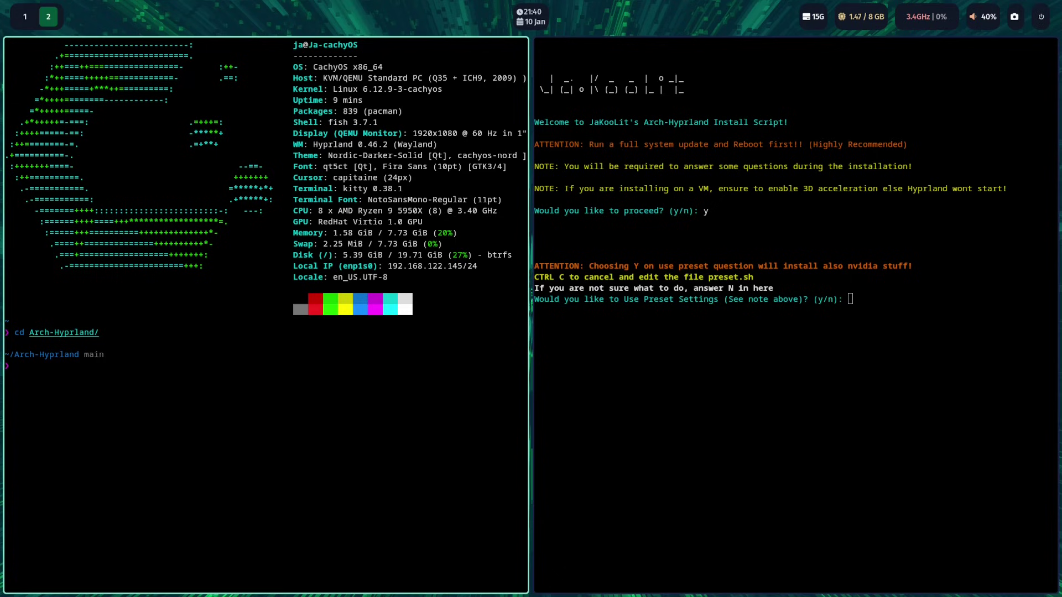
pyautogui.write('ls')
pyautogui.press('Return')
pyautogui.write('vim')
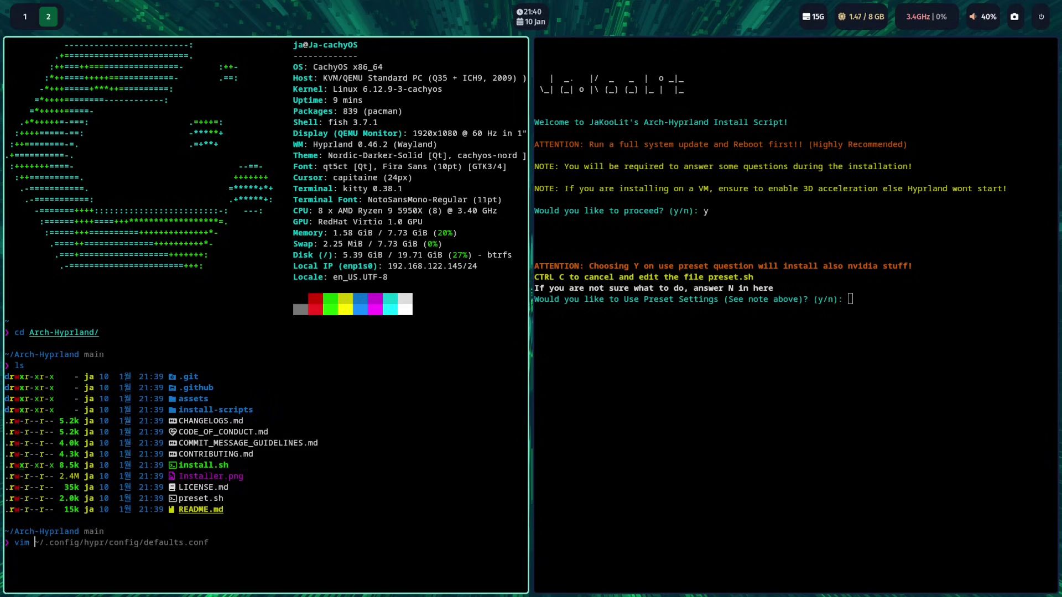
pyautogui.write(' pres')
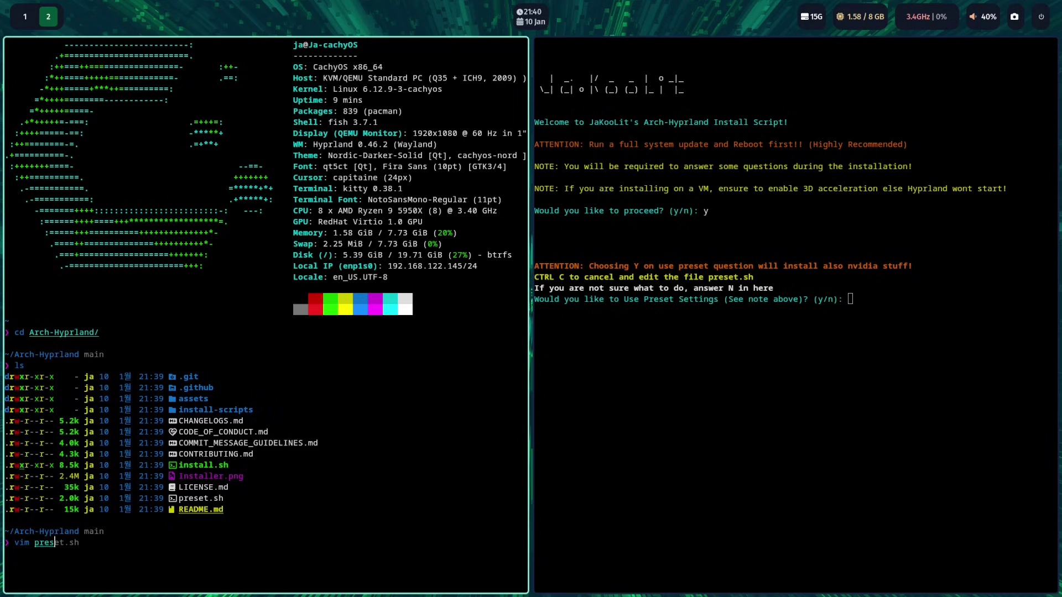
pyautogui.press('Tab')
pyautogui.press('Return')
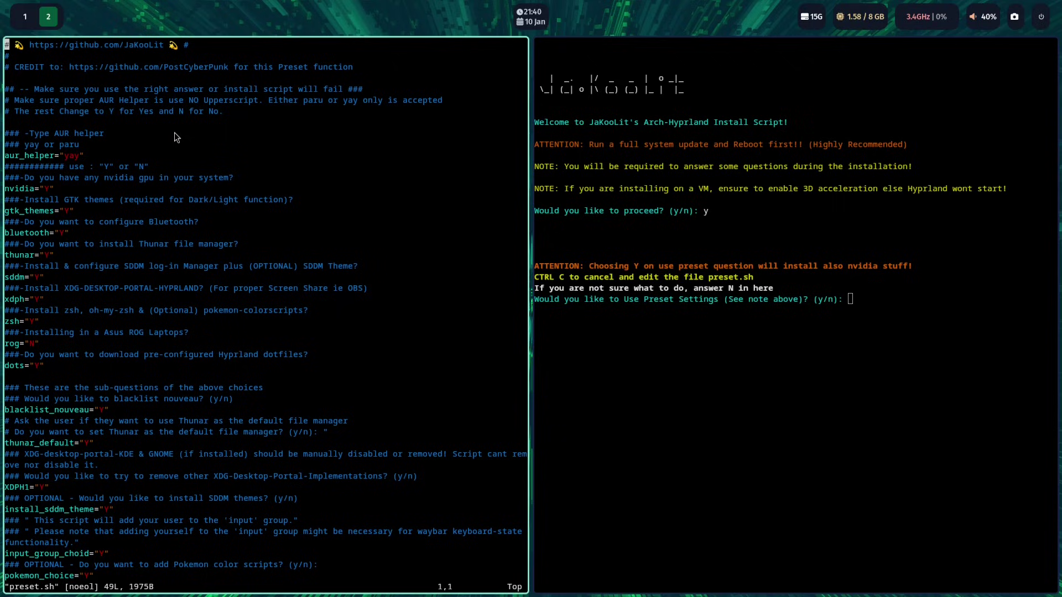
# - Read through the preset answers in preset.sh down to thunar_default, then close that terminal without editing the file
pyautogui.press('Down')
pyautogui.press('Down')
pyautogui.press('Down')
pyautogui.press('Down')
pyautogui.press('Down')
pyautogui.press('Down')
pyautogui.press('Down')
pyautogui.press('Down')
pyautogui.press('Down')
pyautogui.press('Down')
pyautogui.press('Down')
pyautogui.press('Down')
pyautogui.press('Down')
pyautogui.press('Down')
pyautogui.press('Down')
pyautogui.press('Down')
pyautogui.press('Down')
pyautogui.press('Down')
pyautogui.press('Down')
pyautogui.press('Down')
pyautogui.press('Down')
pyautogui.press('Down')
pyautogui.press('Down')
pyautogui.press('Down')
pyautogui.press('Down')
pyautogui.press('Down')
pyautogui.press('Down')
pyautogui.press('Down')
pyautogui.press('Down')
pyautogui.press('Down')
pyautogui.press('Down')
pyautogui.press('Down')
pyautogui.press('Down')
pyautogui.press('Down')
pyautogui.press('Down')
pyautogui.press('Down')
pyautogui.press('Down')
pyautogui.press('Down')
pyautogui.press('Down')
pyautogui.press('Down')
pyautogui.press('Down')
pyautogui.press('Down')
pyautogui.press('Down')
pyautogui.press('Down')
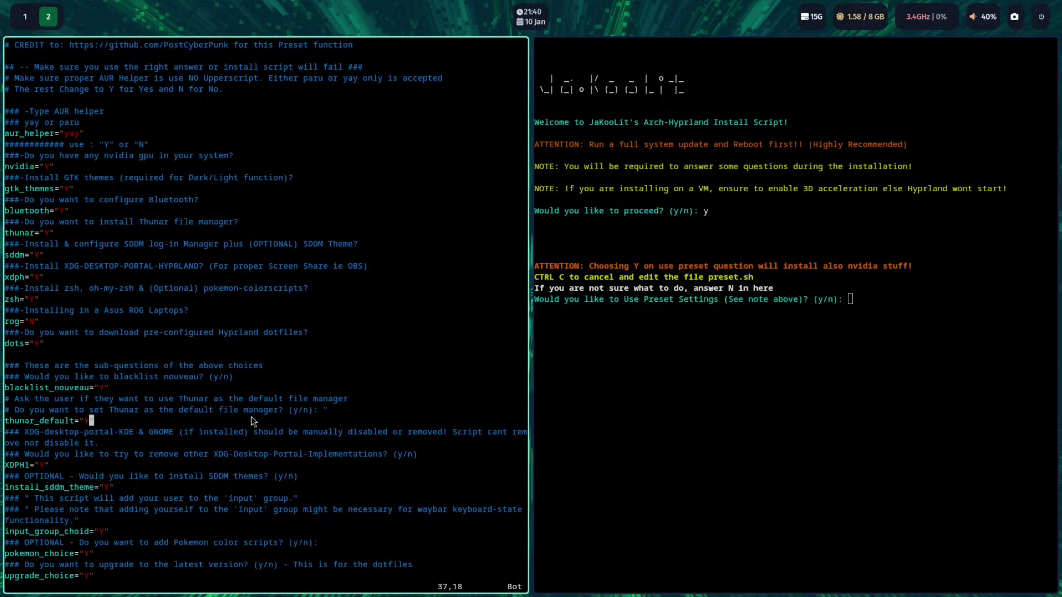
pyautogui.press('super+q')
# - In the install script, answer n to preset settings, choose yay as the AUR helper, and answer n for an nvidia GPU
pyautogui.write('y/')
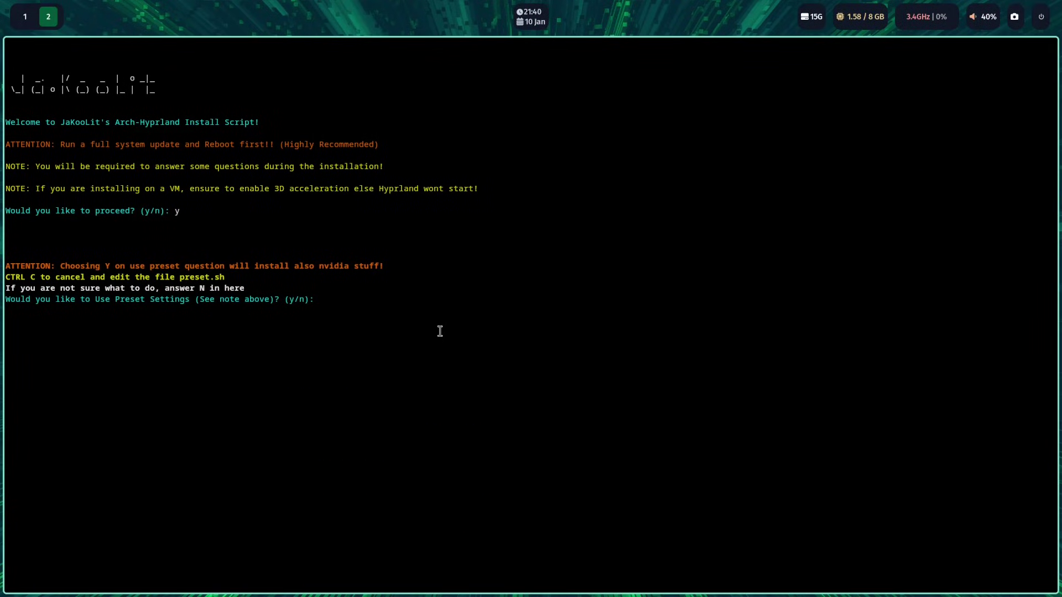
pyautogui.write('n')
pyautogui.press('Return')
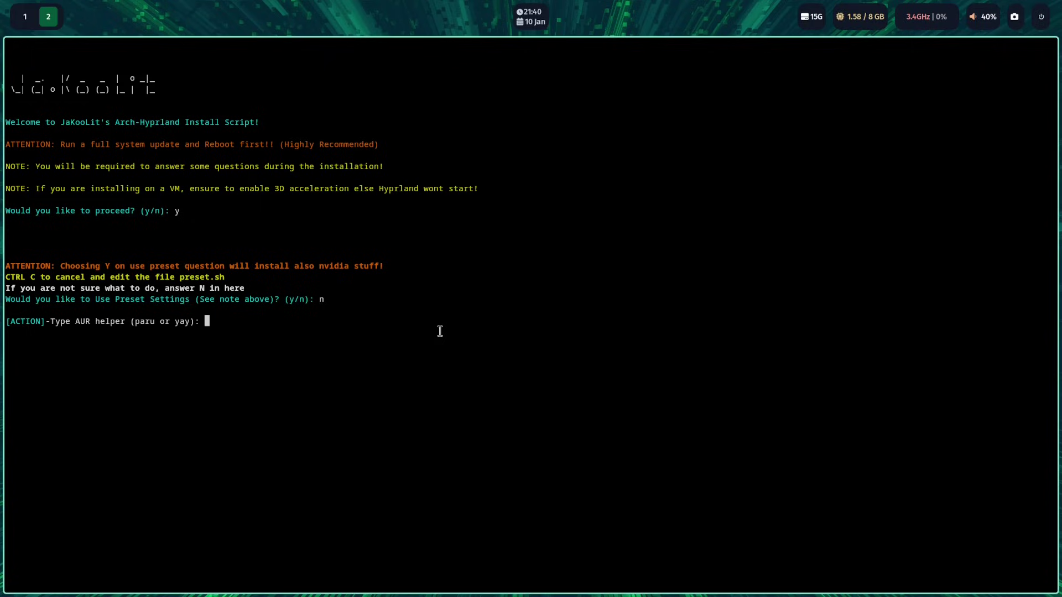
pyautogui.write('yay')
pyautogui.press('Return')
pyautogui.write('n')
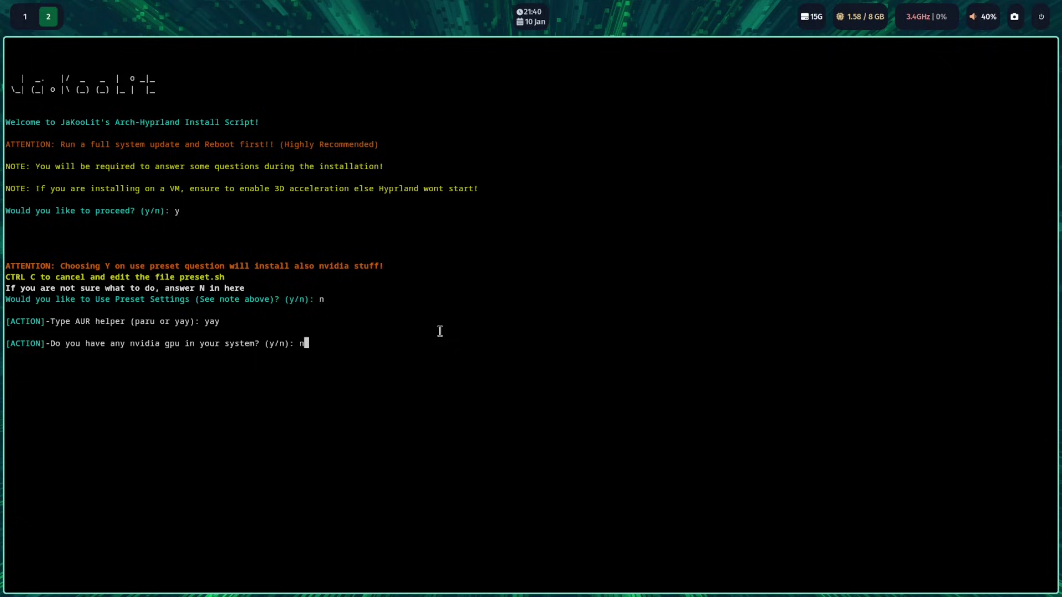
pyautogui.press('Return')
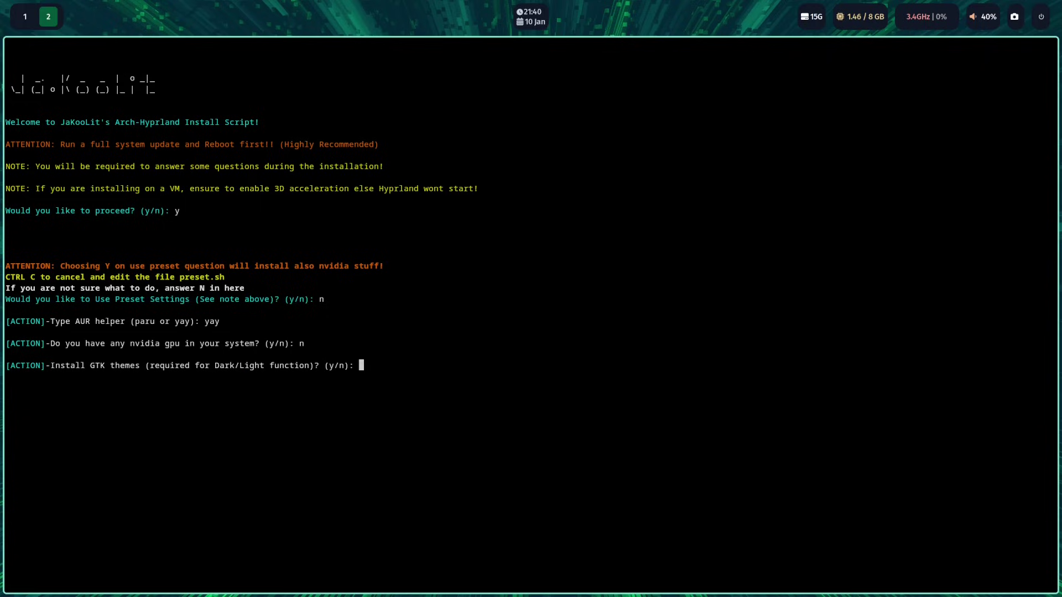
# - Answer y to installing GTK themes, configuring Bluetooth, and installing the Thunar file manager
pyautogui.write('y')
pyautogui.press('Return')
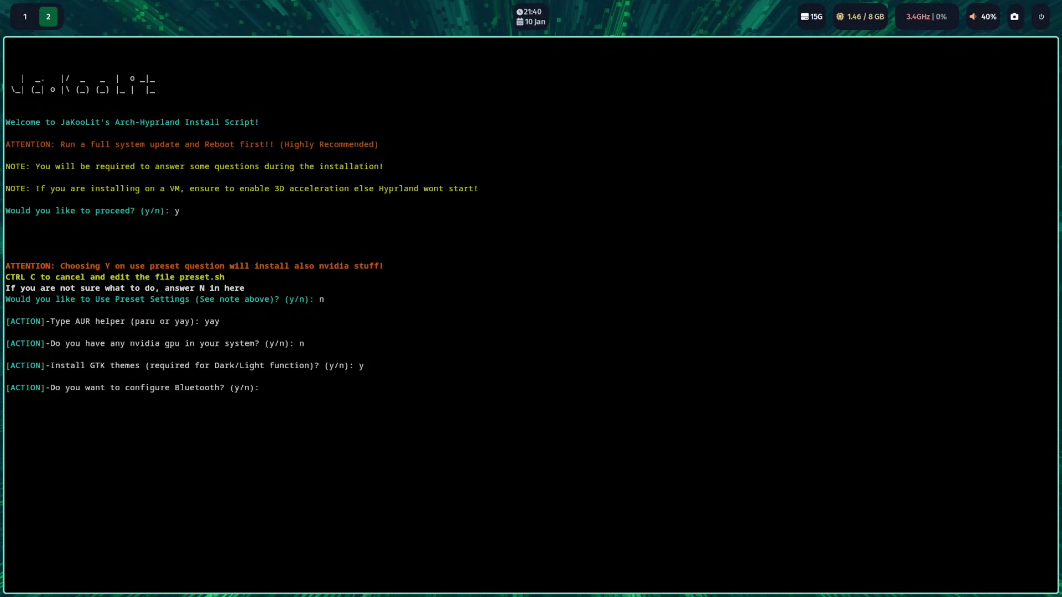
pyautogui.write('y')
pyautogui.press('Return')
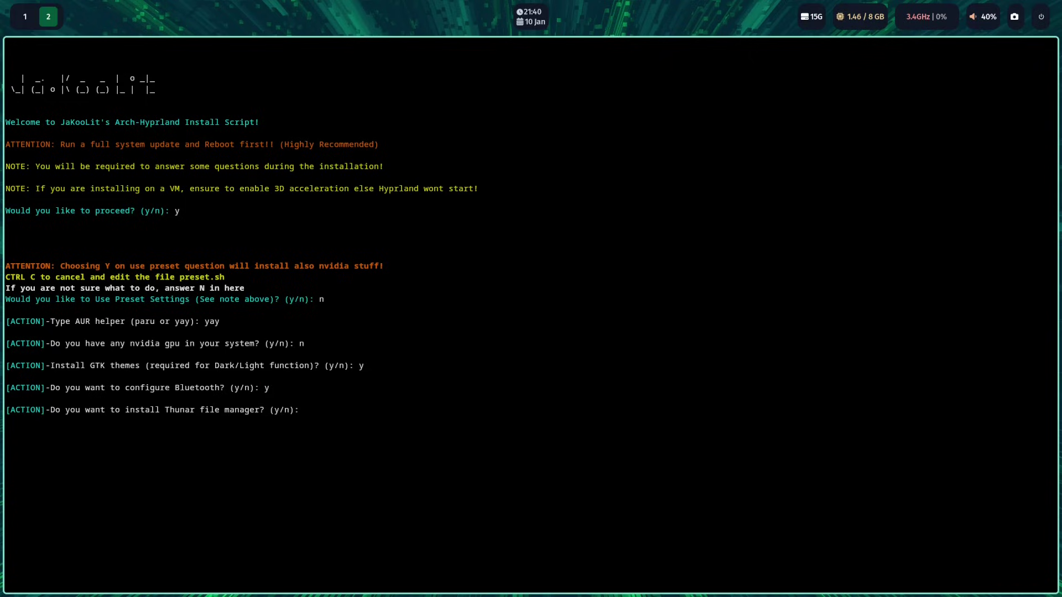
pyautogui.write('y')
pyautogui.press('Return')
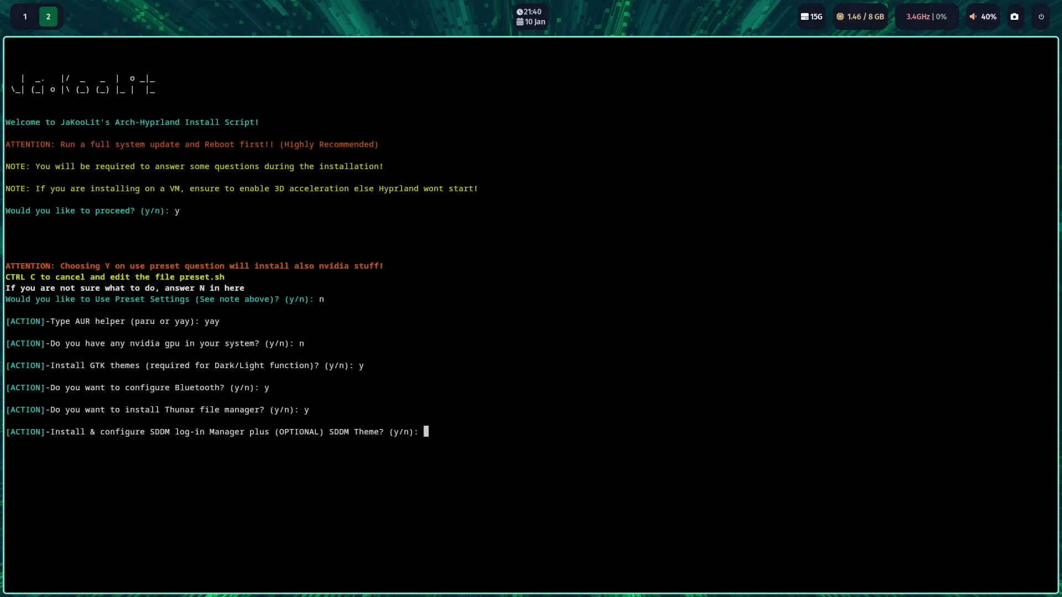
# - Answer y to installing the SDDM log-in manager, XDG-DESKTOP-PORTAL-HYPRLAND, and zsh with oh-my-zsh
pyautogui.write('y')
pyautogui.press('Return')
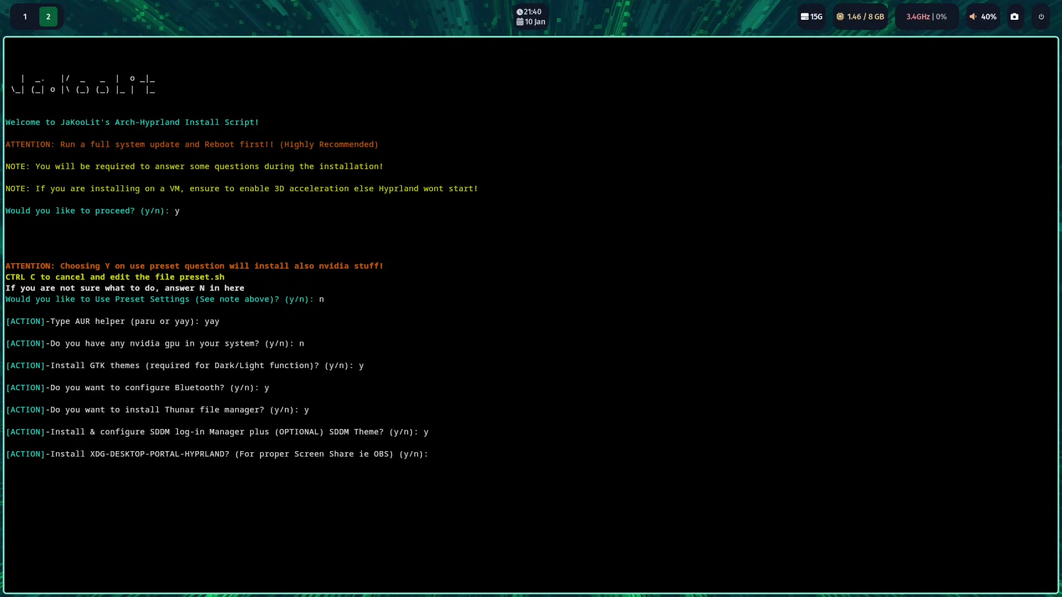
pyautogui.write('y')
pyautogui.press('Return')
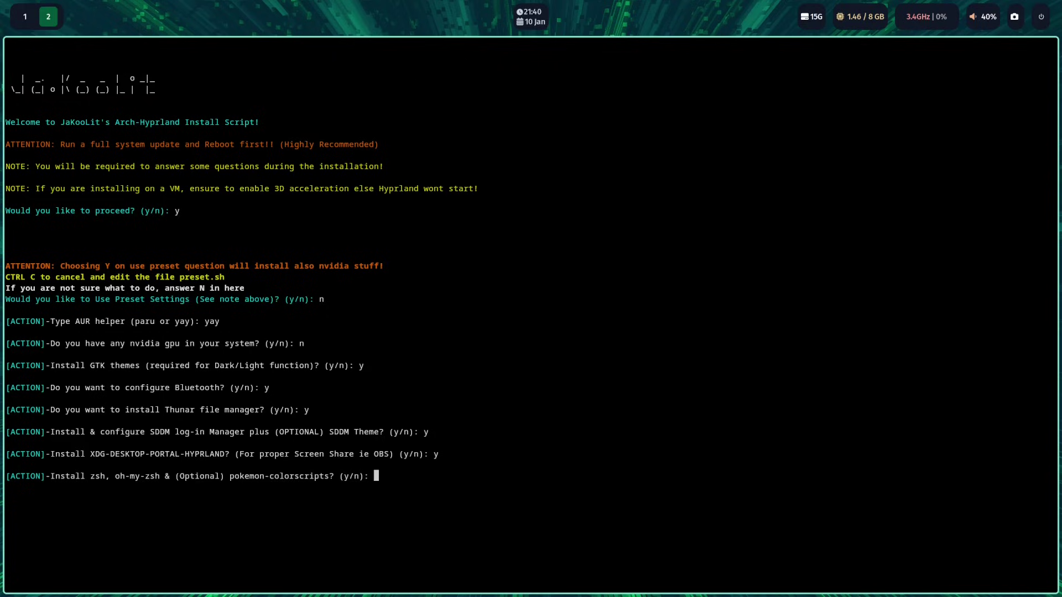
pyautogui.write('y')
pyautogui.press('Return')
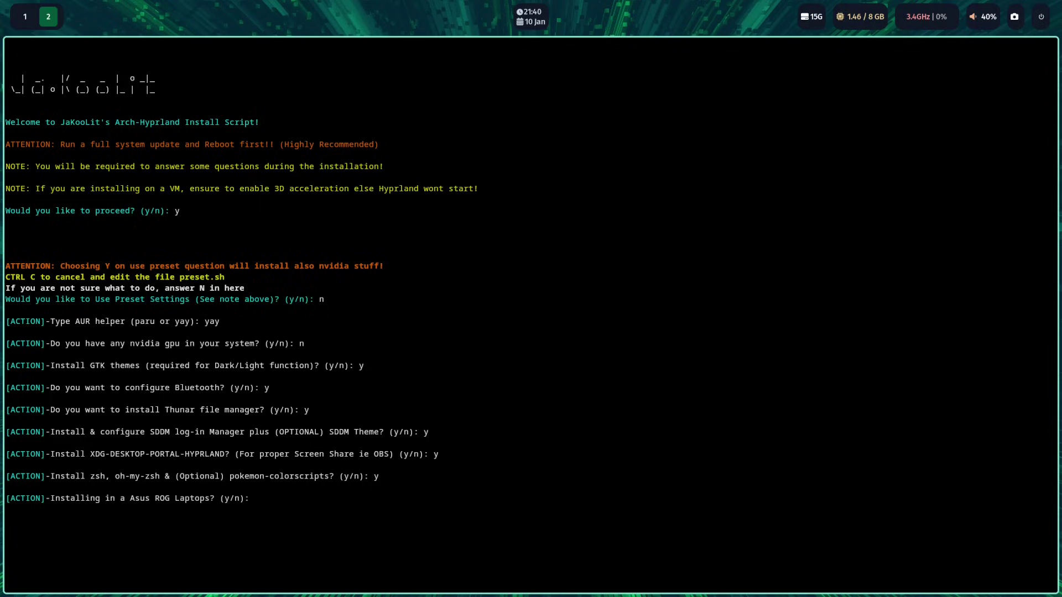
# - Answer n for Asus ROG laptops and y to the pre-configured Hyprland dotfiles, and enter the sudo password to start installing
pyautogui.write('n')
pyautogui.press('Return')
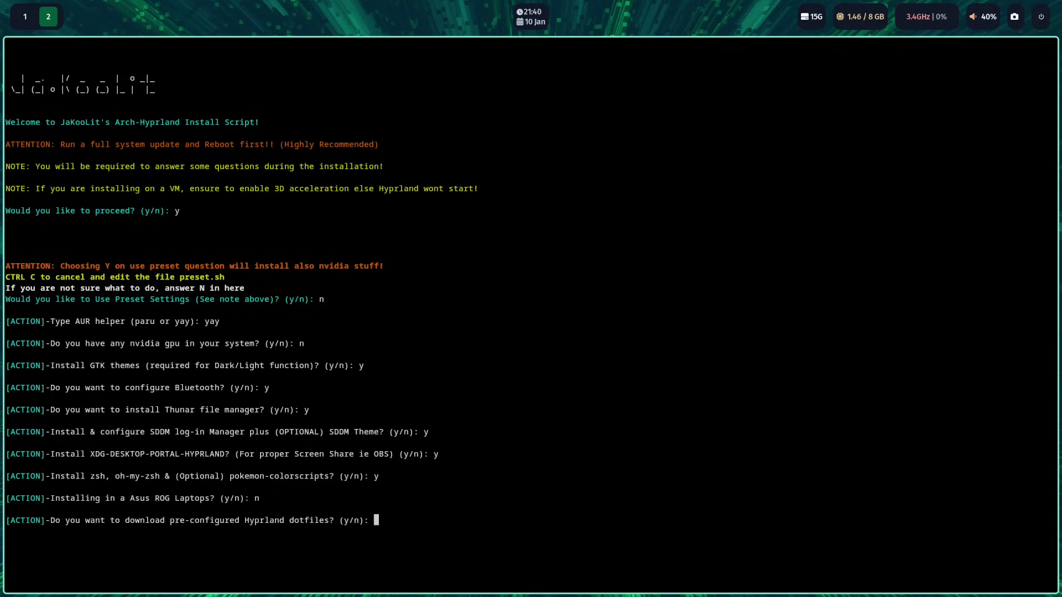
pyautogui.write('y')
pyautogui.press('Return')
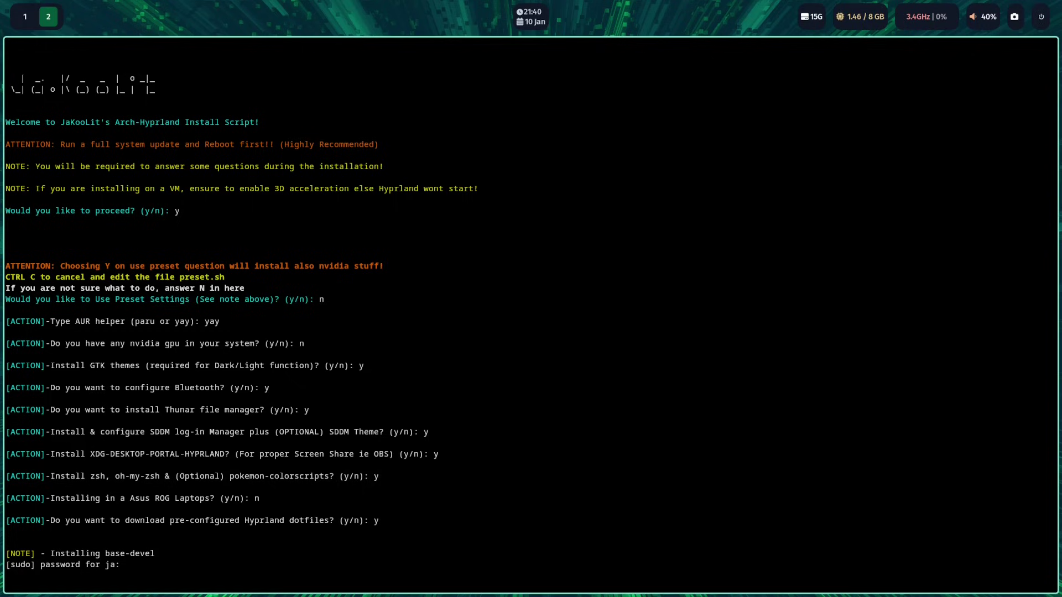
pyautogui.press('Return')
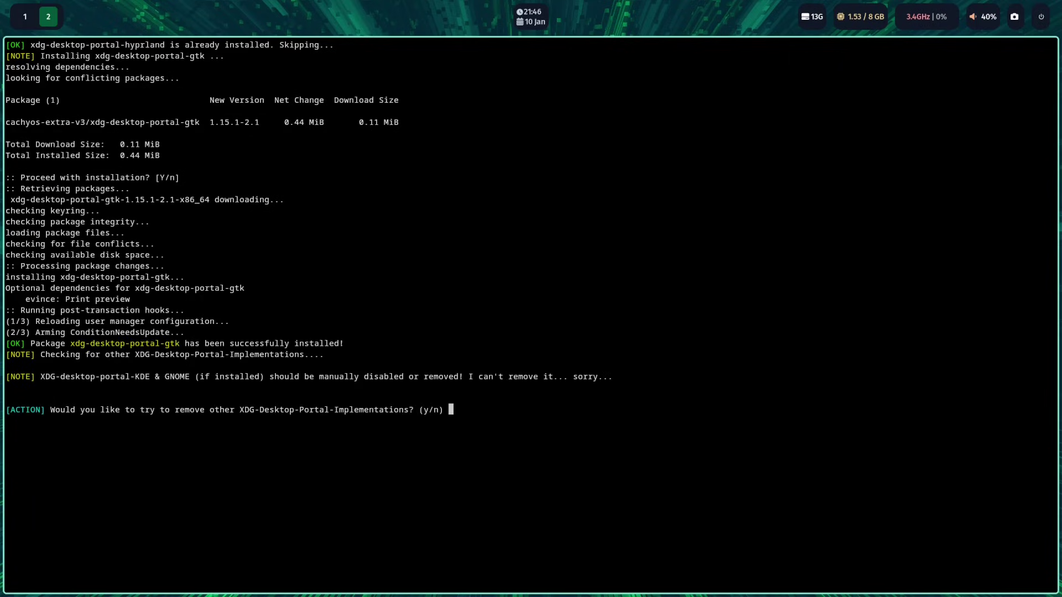
# - Answer n to removing other XDG-Desktop-Portal implementations and y to the follow-up prompt, and enter the account password to change the shell to zsh
pyautogui.write('n')
pyautogui.press('Return')
pyautogui.write('y')
pyautogui.press('Return')
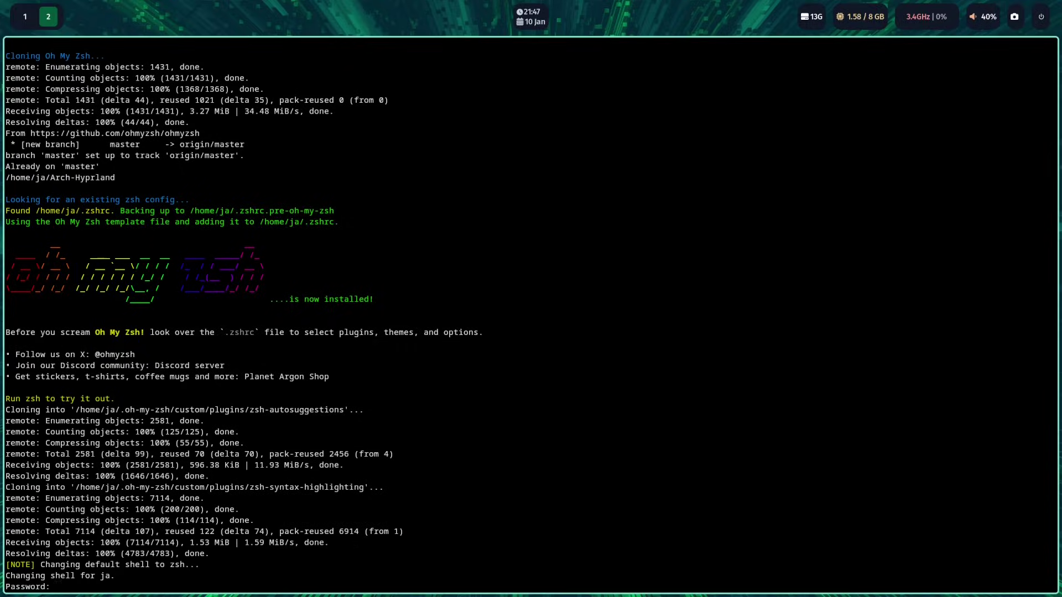
pyautogui.press('Return')
# - Confirm the us keyboard layout and make vim the default editor
pyautogui.write('y')
pyautogui.press('Return')
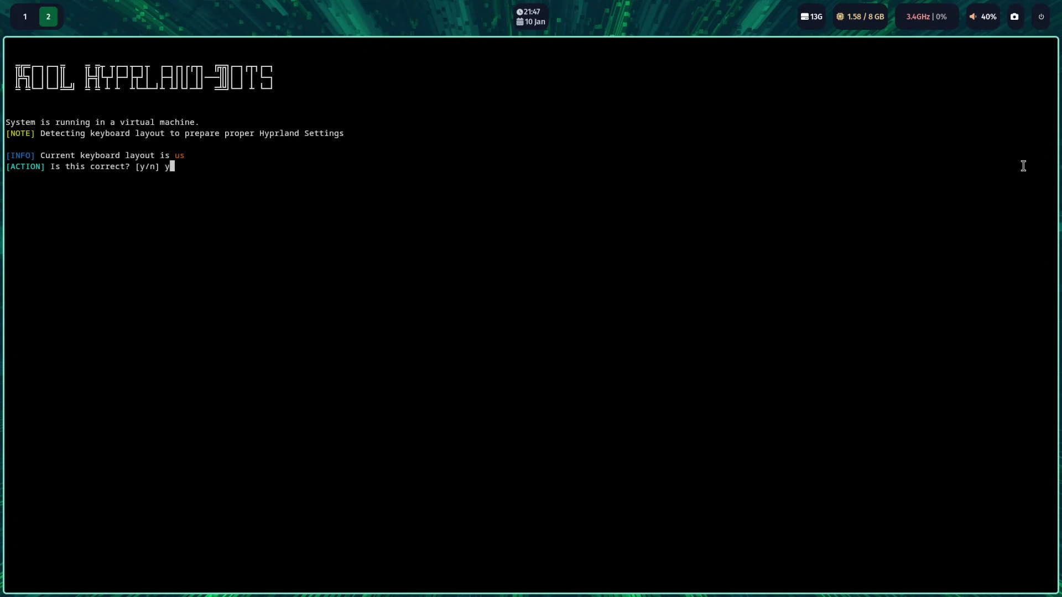
pyautogui.write('y')
pyautogui.press('Return')
# - Answer y to disabling Rainbow Borders and replacing the kitty and waybar configs, and n to downloading additional wallpapers
pyautogui.write('y')
# - Choose option 1 for a monitor resolution below 1440p and answer n to the 12H time format
pyautogui.press('Return')
pyautogui.write('1')
pyautogui.press('Return')
pyautogui.write('n')
pyautogui.press('Return')
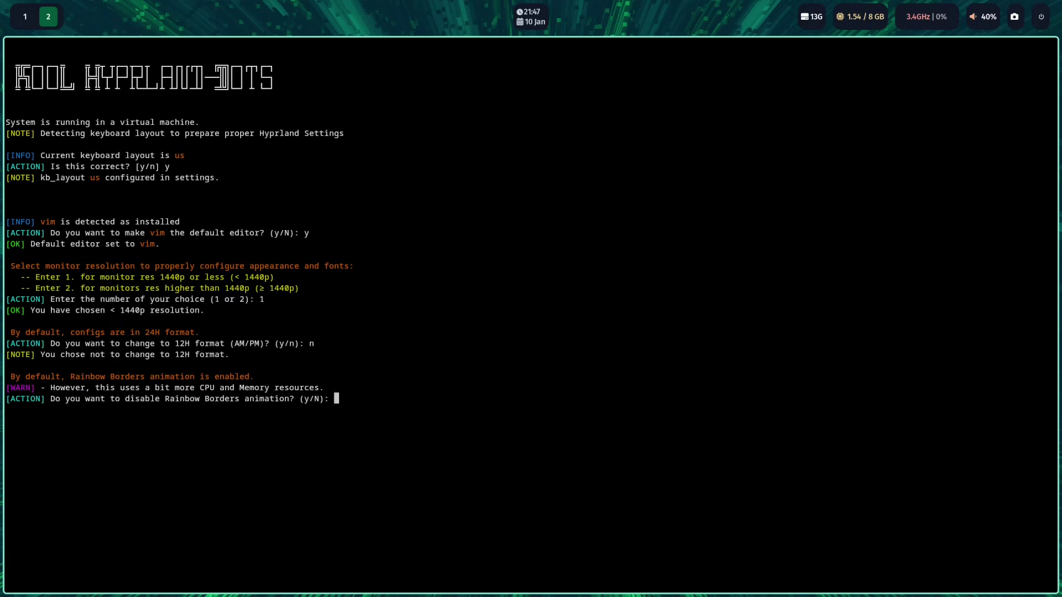
pyautogui.write('y')
pyautogui.press('Return')
pyautogui.write('y')
pyautogui.press('Return')
pyautogui.write('y')
pyautogui.press('Return')
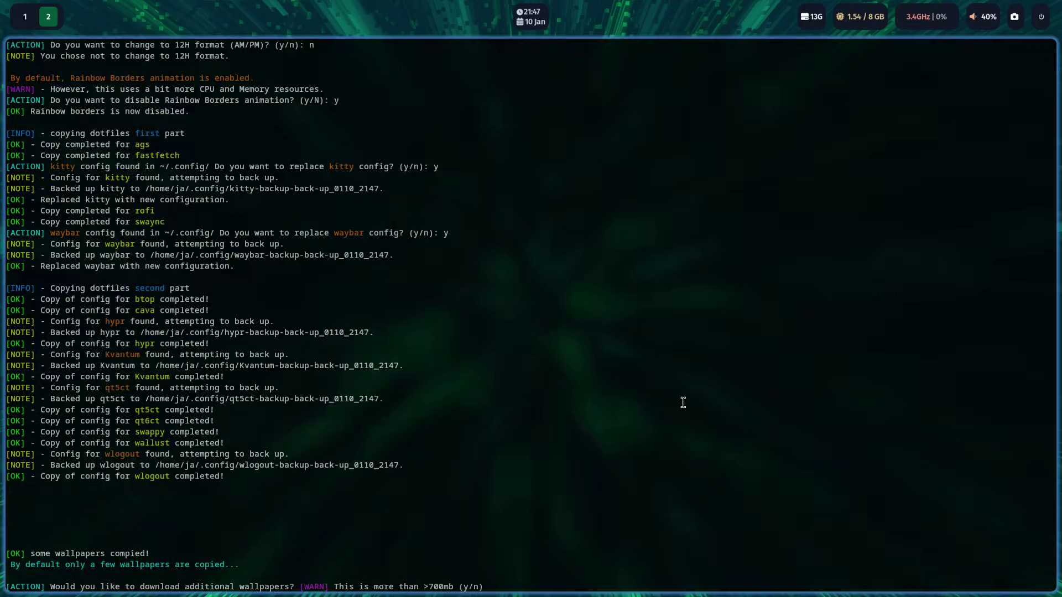
pyautogui.write('n')
pyautogui.press('Return')
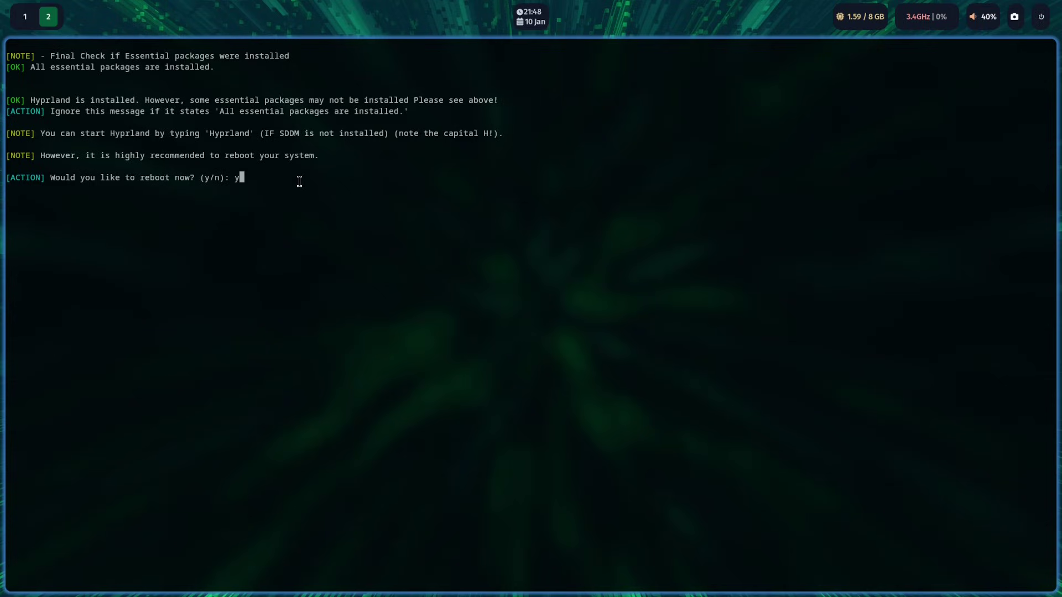
# - Confirm the reboot, check the session choices on the login screen, and log in to Hyprland with the account password
pyautogui.press('Return')
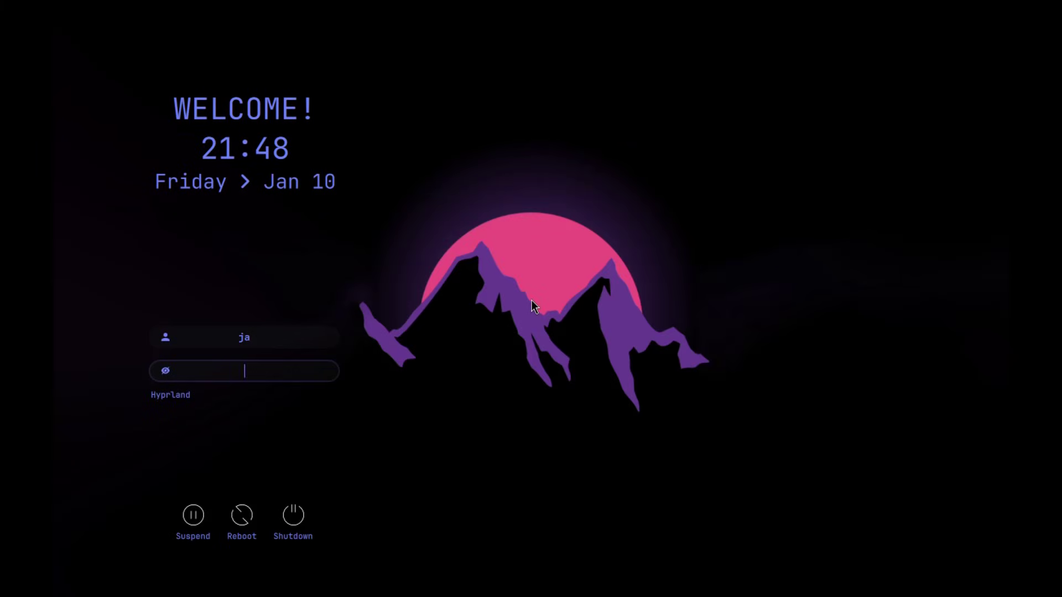
pyautogui.click(156, 397)
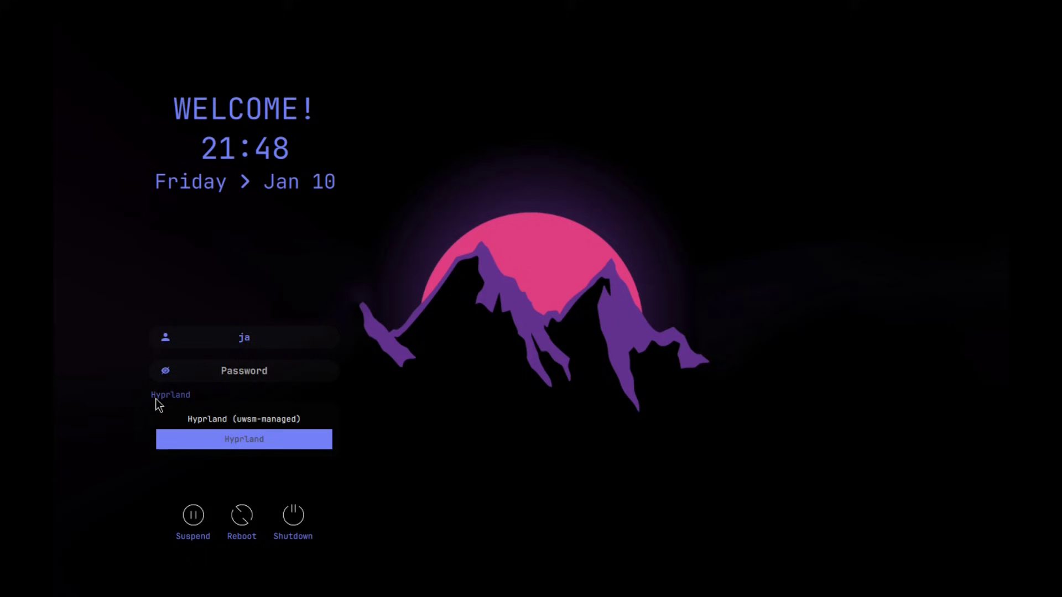
pyautogui.click(260, 374)
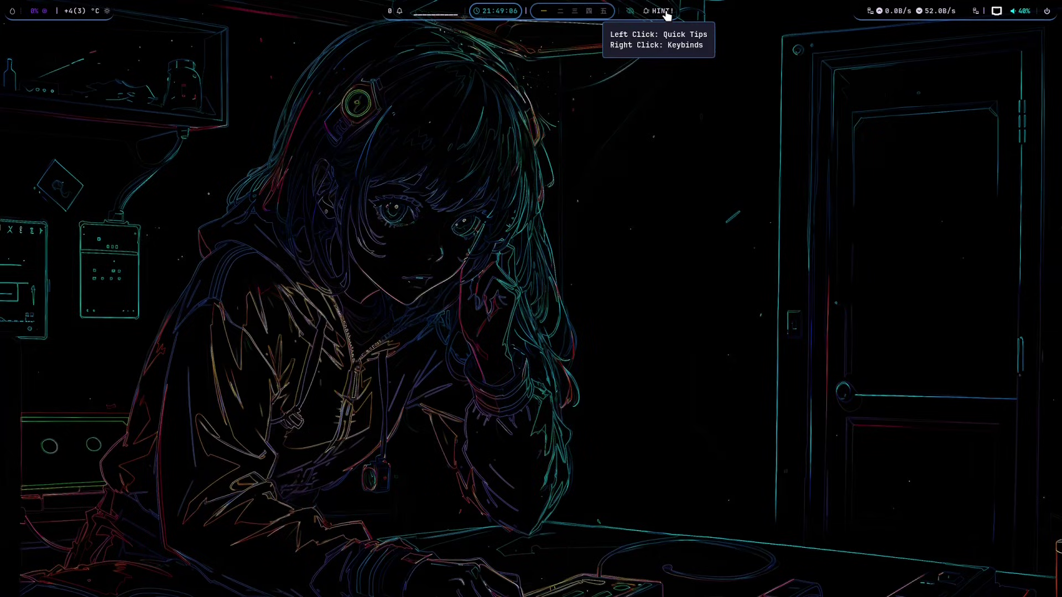
# - Open the keybinds list from the desktop's hints, look through the shortcuts, and close it
pyautogui.rightClick(667, 14)
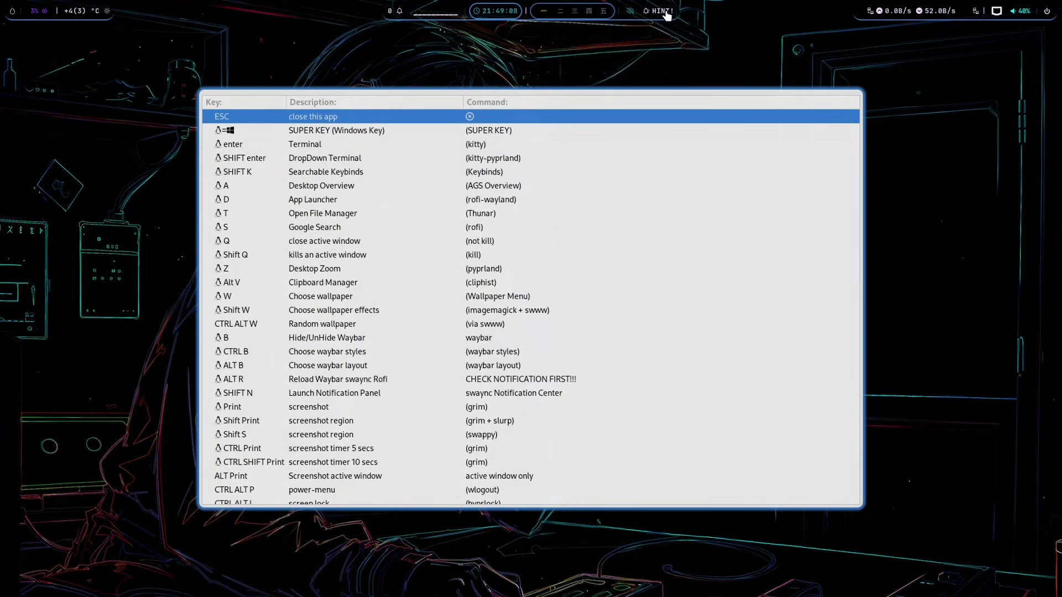
pyautogui.scroll(-5, 554, 296)
pyautogui.scroll(5, 553, 296)
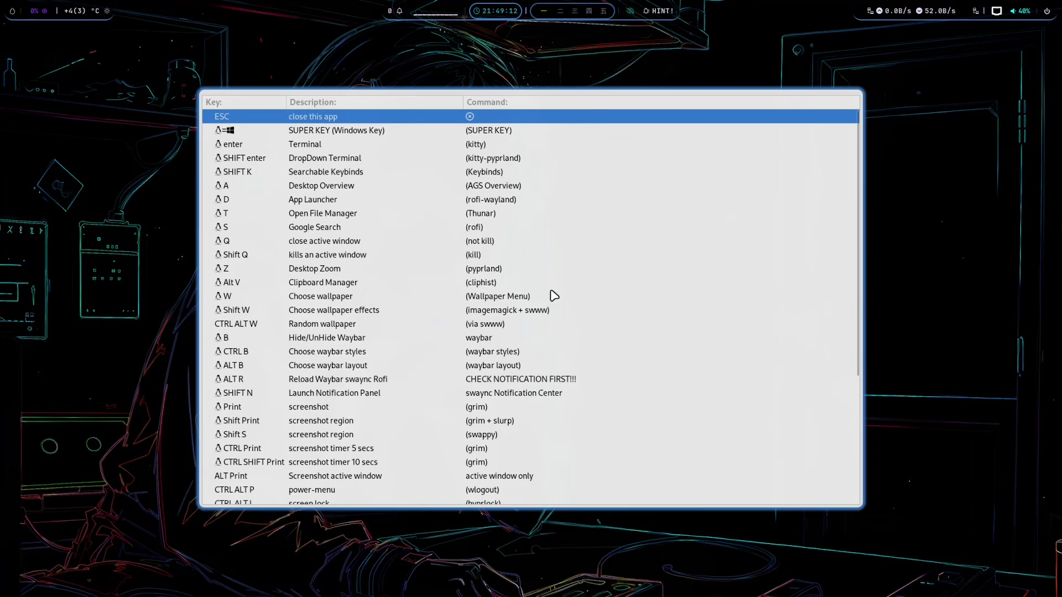
pyautogui.press('Escape')
pyautogui.click(22, 12)
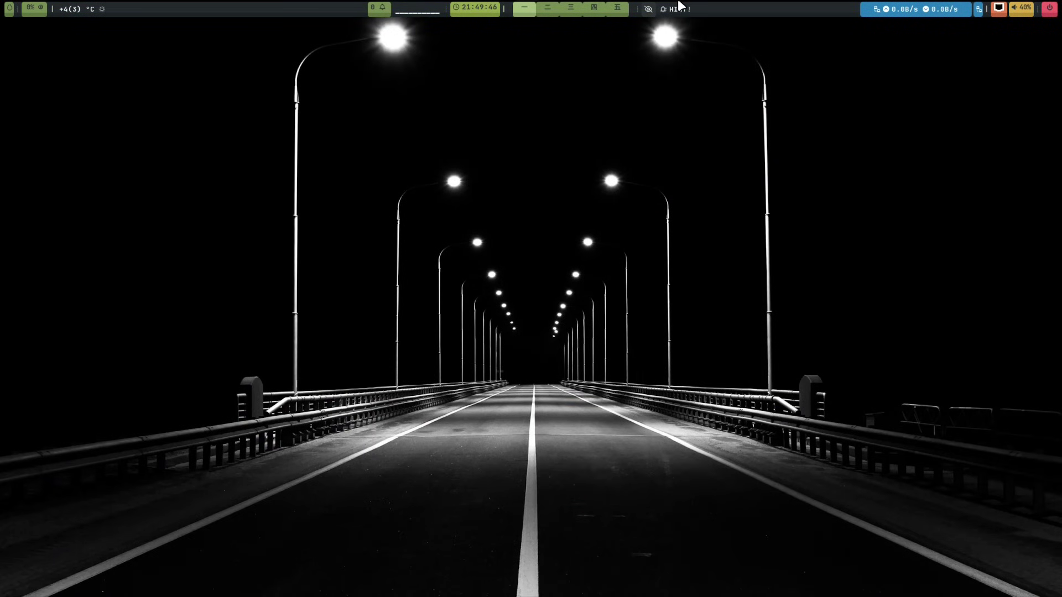
# - Reopen the keybinds list and try the shortcut for the drop-down terminal
pyautogui.click(678, 5)
pyautogui.press('Down')
pyautogui.press('Down')
pyautogui.press('Down')
pyautogui.press('super+shift+Return')
pyautogui.press('Down')
pyautogui.press('Down')
# - Show the desktop overview with its shortcut and close it
pyautogui.press('super+a')
pyautogui.press('Escape')
pyautogui.press('Down')
# - Open the App Launcher, browse the installed applications, and close it
pyautogui.press('super+d')
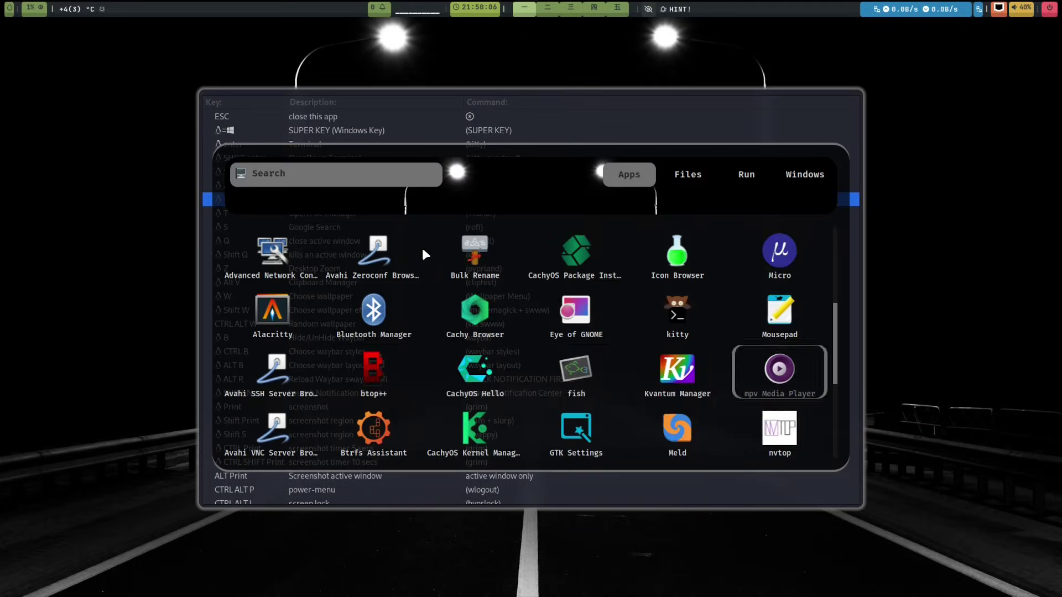
pyautogui.press('Right')
pyautogui.press('Right')
pyautogui.press('Right')
pyautogui.press('Right')
pyautogui.press('Right')
pyautogui.press('Right')
pyautogui.press('Down')
pyautogui.press('Right')
pyautogui.press('Right')
pyautogui.press('Down')
pyautogui.press('Down')
pyautogui.press('Down')
pyautogui.press('Escape')
pyautogui.press('Down')
# - Try the shortcuts for the Thunar file manager and Google Search, closing each one
pyautogui.press('super+t')
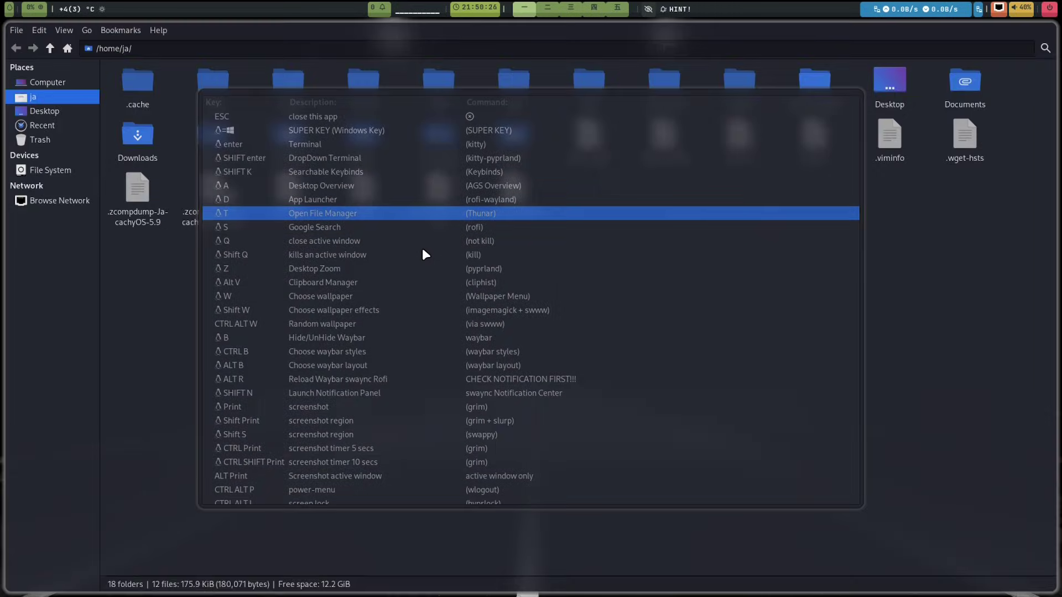
pyautogui.press('super+q')
pyautogui.press('Down')
pyautogui.press('super+s')
pyautogui.press('Escape')
# - Look through the remaining shortcuts in the keybinds list, including the wallpaper, waybar, screenshot and layout entries
pyautogui.press('Down')
pyautogui.press('Down')
pyautogui.press('Down')
pyautogui.press('Down')
pyautogui.press('Down')
pyautogui.press('Down')
pyautogui.press('Down')
pyautogui.press('Down')
pyautogui.press('Down')
pyautogui.press('Down')
pyautogui.press('Down')
pyautogui.press('Down')
pyautogui.press('Down')
pyautogui.press('Down')
pyautogui.press('Down')
pyautogui.press('Down')
pyautogui.press('Down')
pyautogui.press('Down')
pyautogui.press('Down')
pyautogui.press('Down')
pyautogui.click(242, 454)
pyautogui.press('Up')
pyautogui.press('Up')
pyautogui.press('Up')
pyautogui.press('Up')
pyautogui.press('Up')
pyautogui.press('Up')
pyautogui.press('Up')
pyautogui.press('Up')
pyautogui.press('Up')
pyautogui.press('Up')
pyautogui.press('Up')
pyautogui.press('Up')
pyautogui.press('Up')
pyautogui.press('Up')
pyautogui.press('Up')
pyautogui.press('Up')
pyautogui.press('Up')
pyautogui.press('Up')
pyautogui.press('Up')
pyautogui.press('Up')
pyautogui.press('Down')
pyautogui.press('Down')
pyautogui.press('Down')
pyautogui.press('Down')
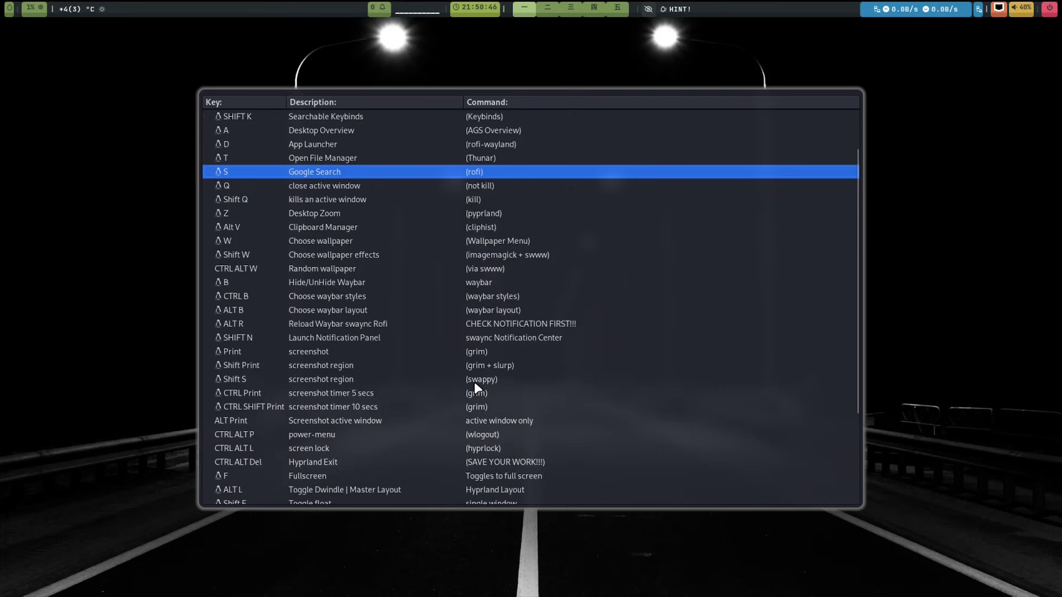
pyautogui.press('Down')
pyautogui.press('Down')
pyautogui.press('Down')
pyautogui.press('Down')
pyautogui.press('Down')
pyautogui.press('Down')
pyautogui.press('Up')
pyautogui.press('Up')
pyautogui.press('Up')
pyautogui.press('Up')
pyautogui.press('Up')
pyautogui.press('Up')
pyautogui.press('Up')
pyautogui.press('Up')
pyautogui.press('Up')
pyautogui.press('Up')
pyautogui.press('Up')
pyautogui.press('Down')
# - Search the searchable keybinds for "file", browse to the file manager entry, and close the search
pyautogui.press('super+shift+k')
pyautogui.write('file')
pyautogui.press('Down')
pyautogui.press('Down')
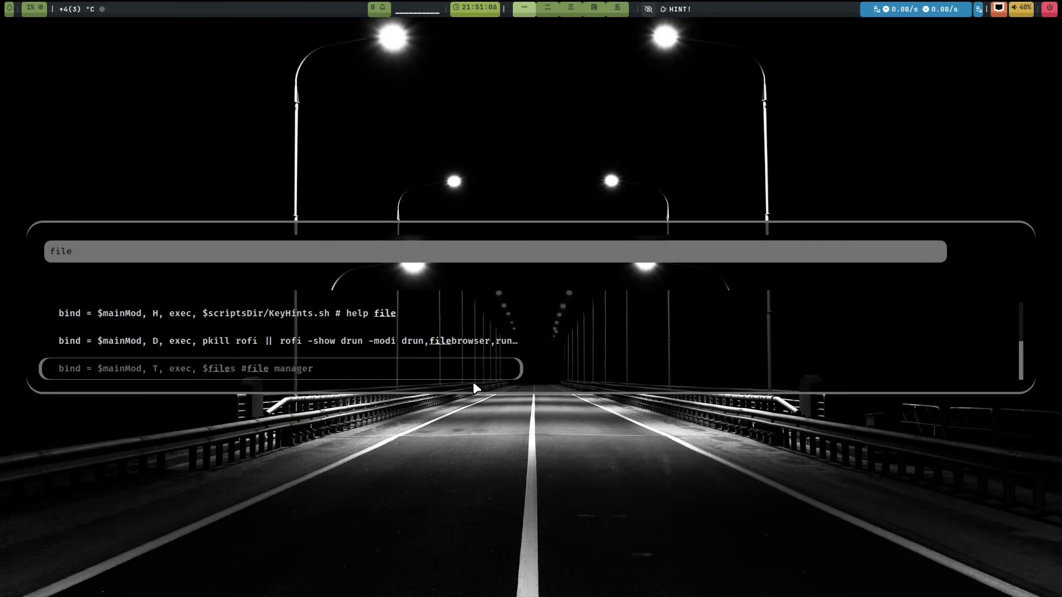
pyautogui.press('Escape')
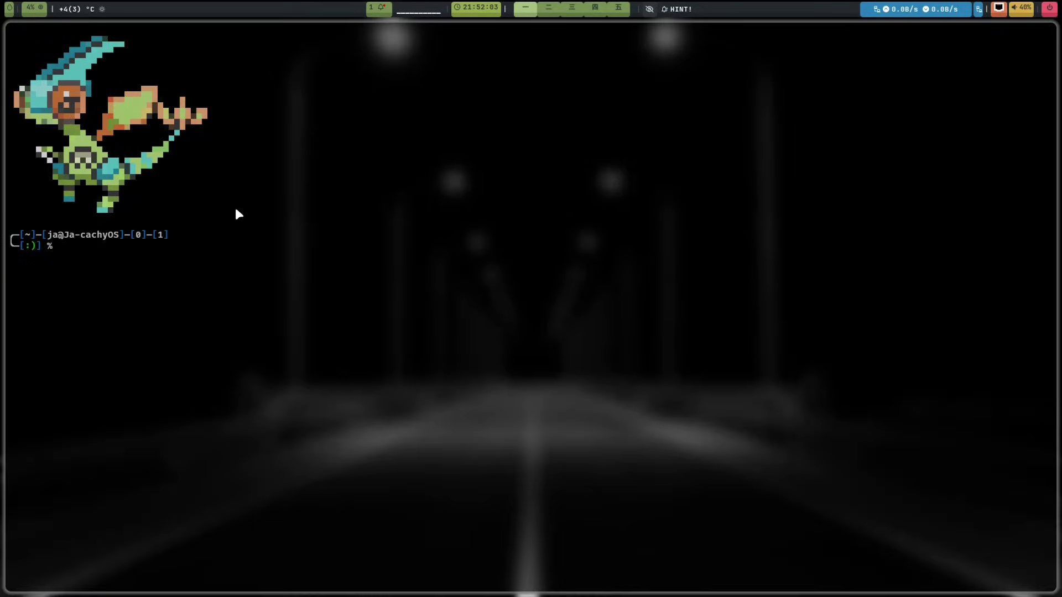
# - In .zshrc, use vim to comment out the pokemon-colorscripts line, uncomment the fastfetch line, and save and quit
pyautogui.write('vim .zshrc')
pyautogui.press('Return')
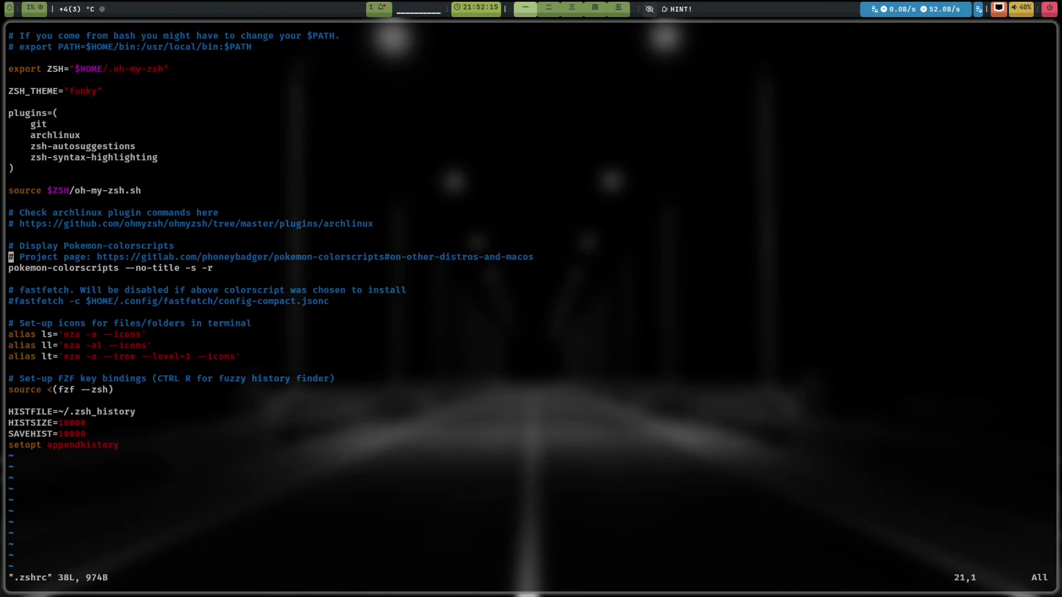
pyautogui.write('i#')
pyautogui.press('Down')
pyautogui.press('BackSpace')
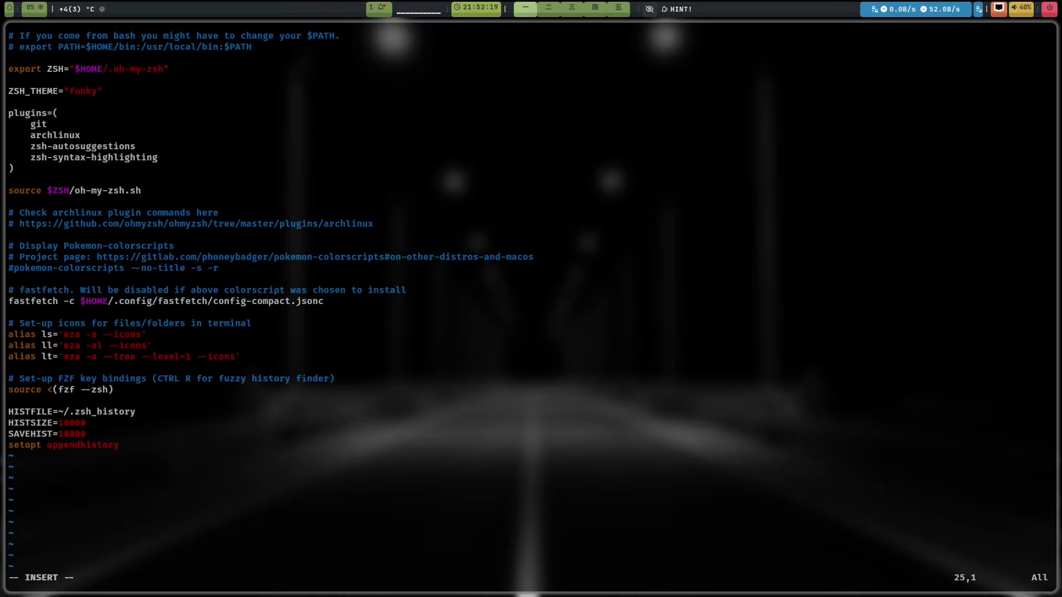
pyautogui.write(':wq')
pyautogui.press('Return')
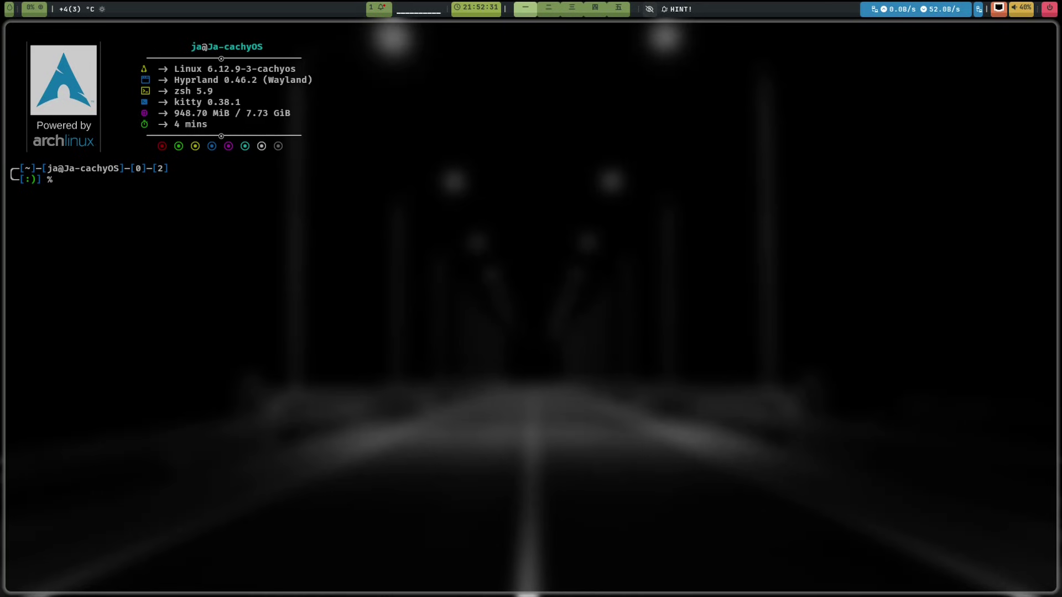
# - Close the terminal, open a series of terminal windows to try out the tiling, and close them all
pyautogui.press('super+q')
pyautogui.press('super+Return')
pyautogui.press('super+Return')
pyautogui.press('super+Return')
pyautogui.press('super+Return')
pyautogui.press('super+Return')
pyautogui.press('super+Return')
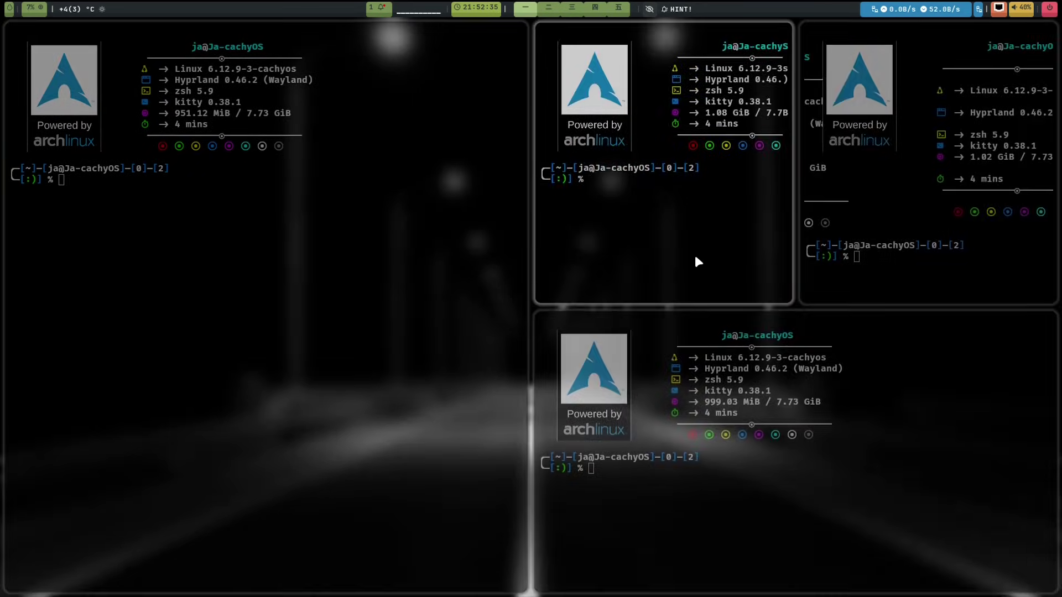
pyautogui.press('super+Return')
pyautogui.press('super+Return')
pyautogui.press('super+Return')
pyautogui.press('super+Return')
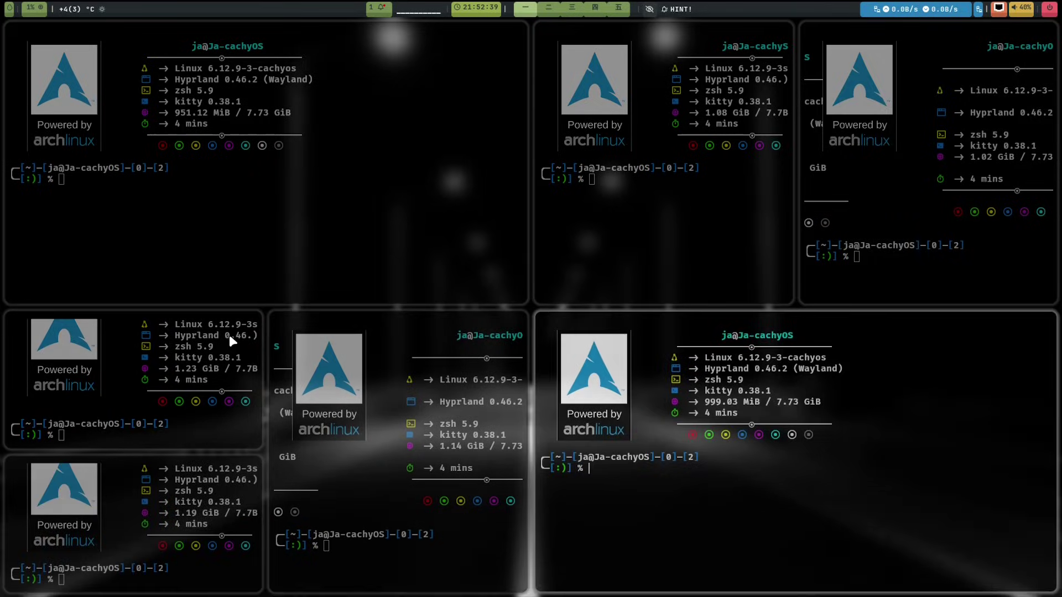
pyautogui.press('super+q')
pyautogui.press('super+q')
pyautogui.press('super+q')
pyautogui.press('super+q')
pyautogui.press('super+q')
pyautogui.press('super+q')
pyautogui.press('super+q')
pyautogui.press('super+q')
pyautogui.press('super+q')
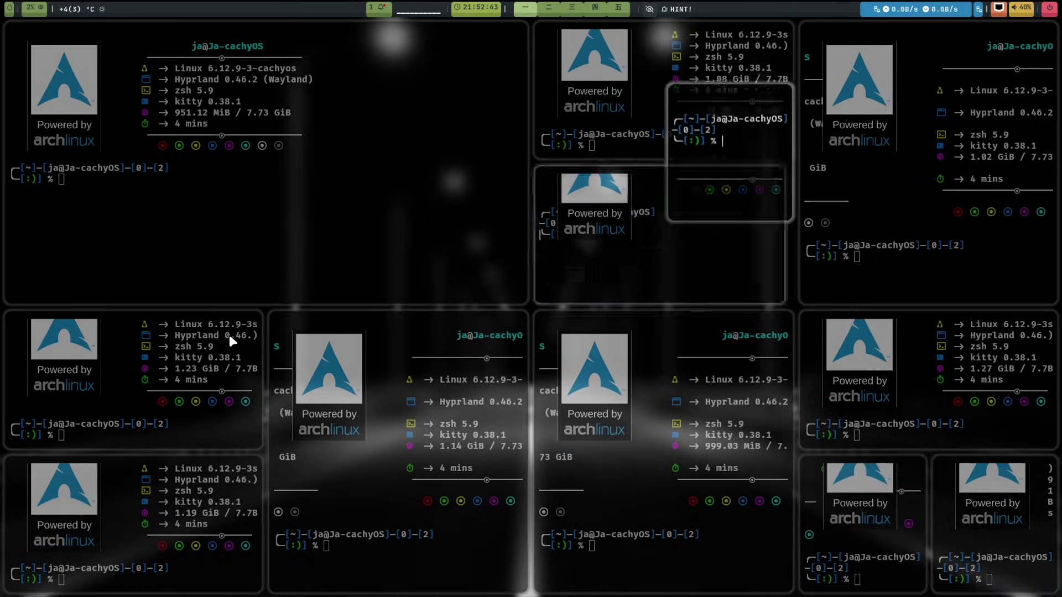
pyautogui.press('super+q')
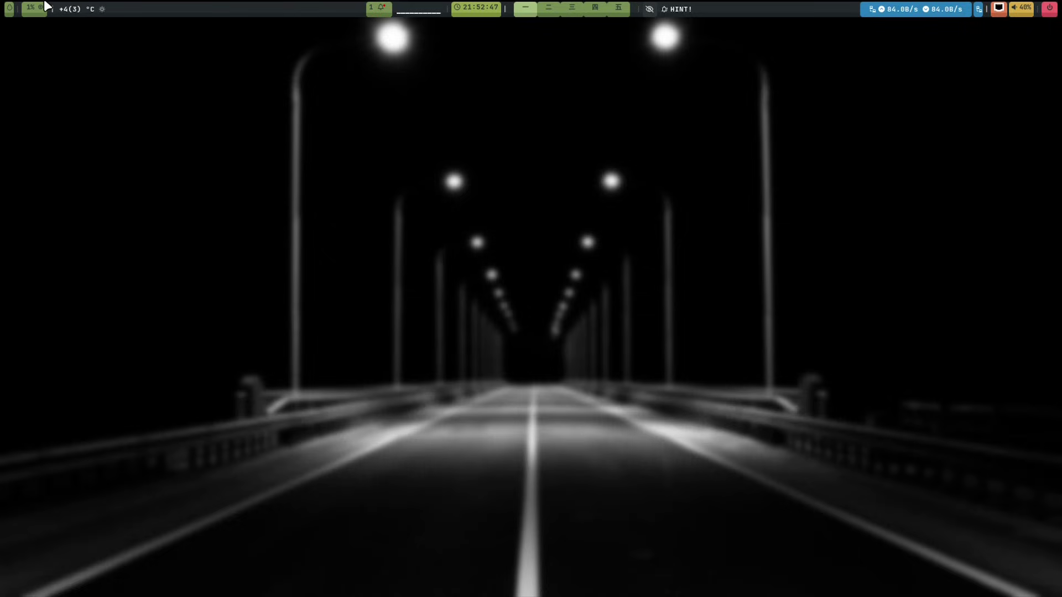
# - View the power menu options, dismiss them, and show the desktop overview of the workspaces
pyautogui.click(1048, 8)
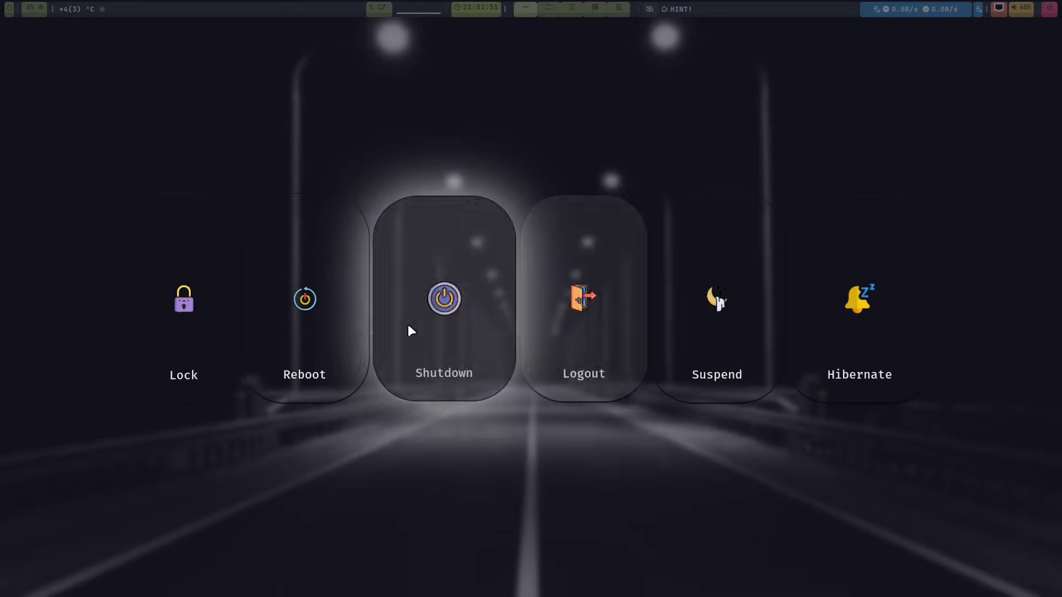
pyautogui.press('Escape')
pyautogui.press('super+a')
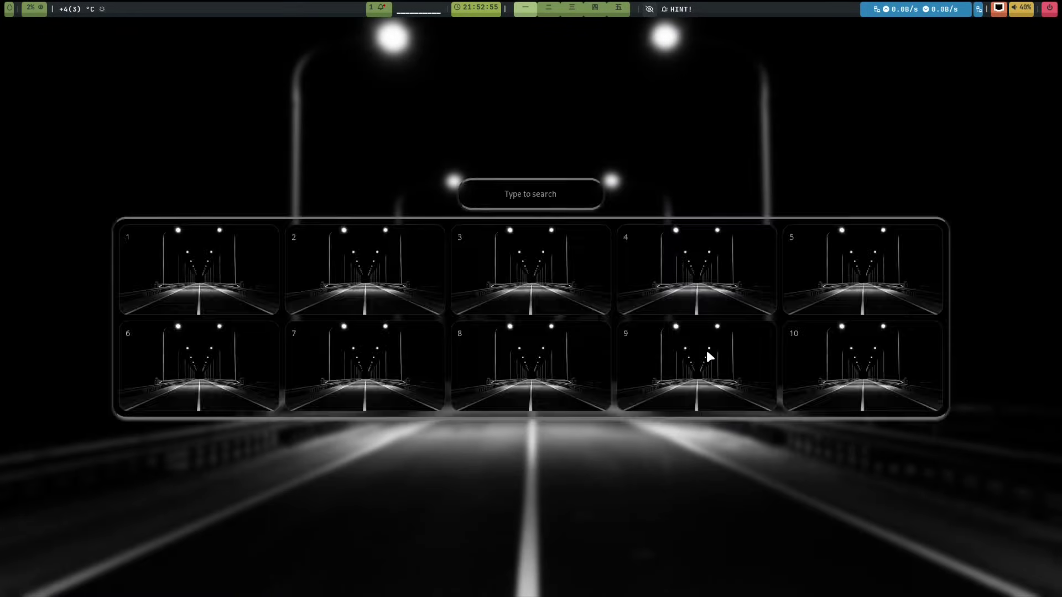